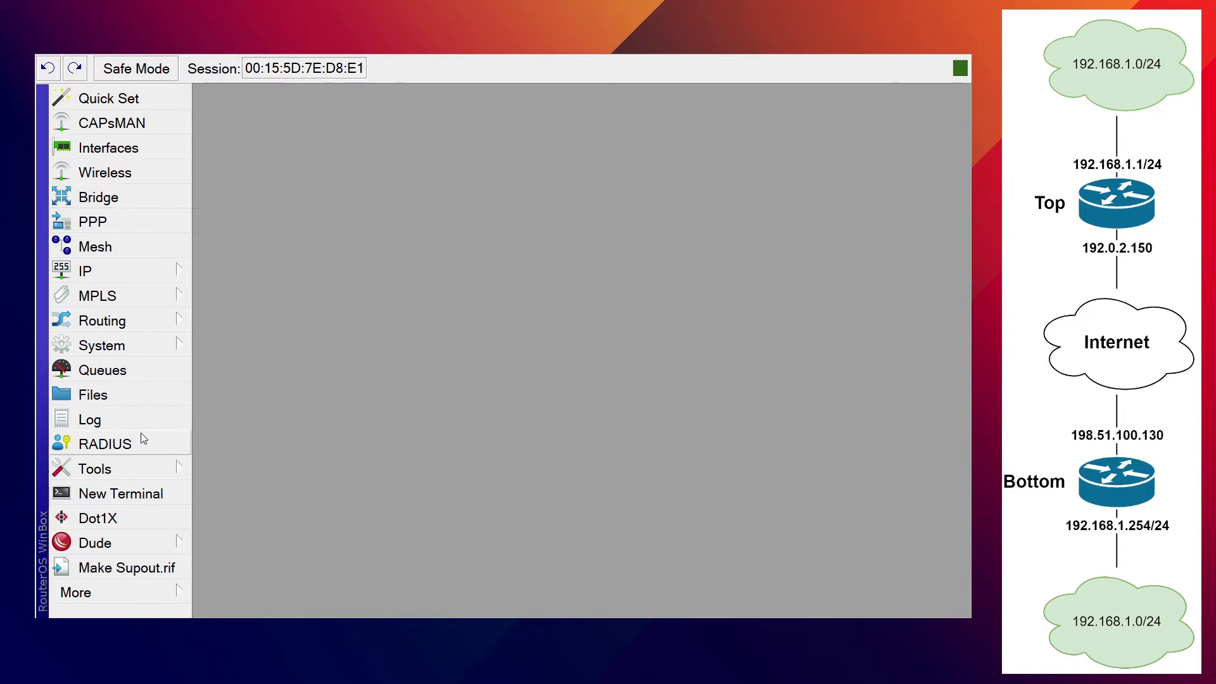
# Ping 198.51.100.130 and stop once 6 of 6 replies arrive with 0% loss
pyautogui.click(256, 416)
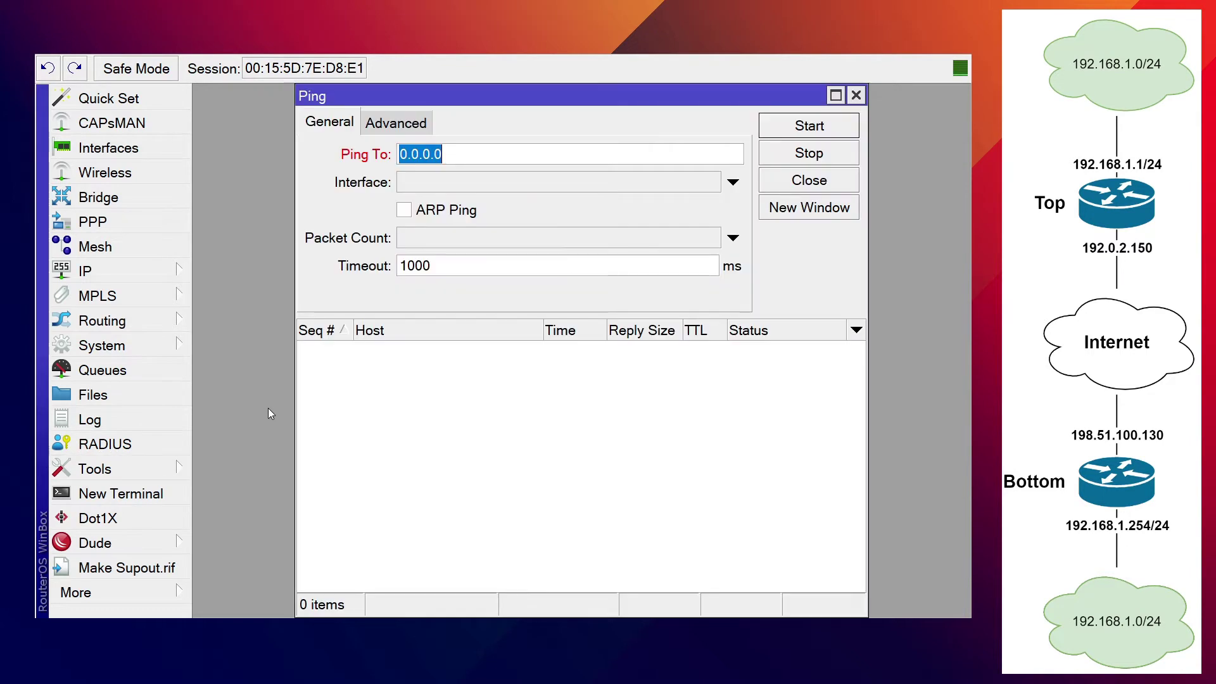
pyautogui.click(131, 466)
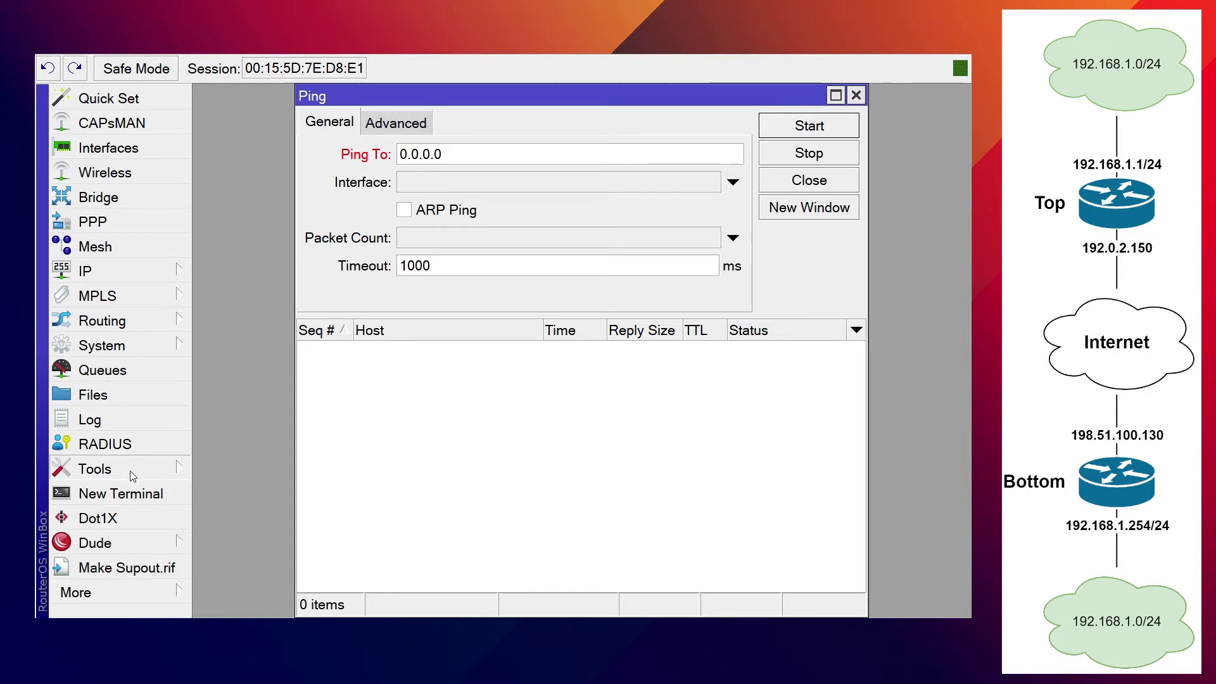
pyautogui.press('Tab')
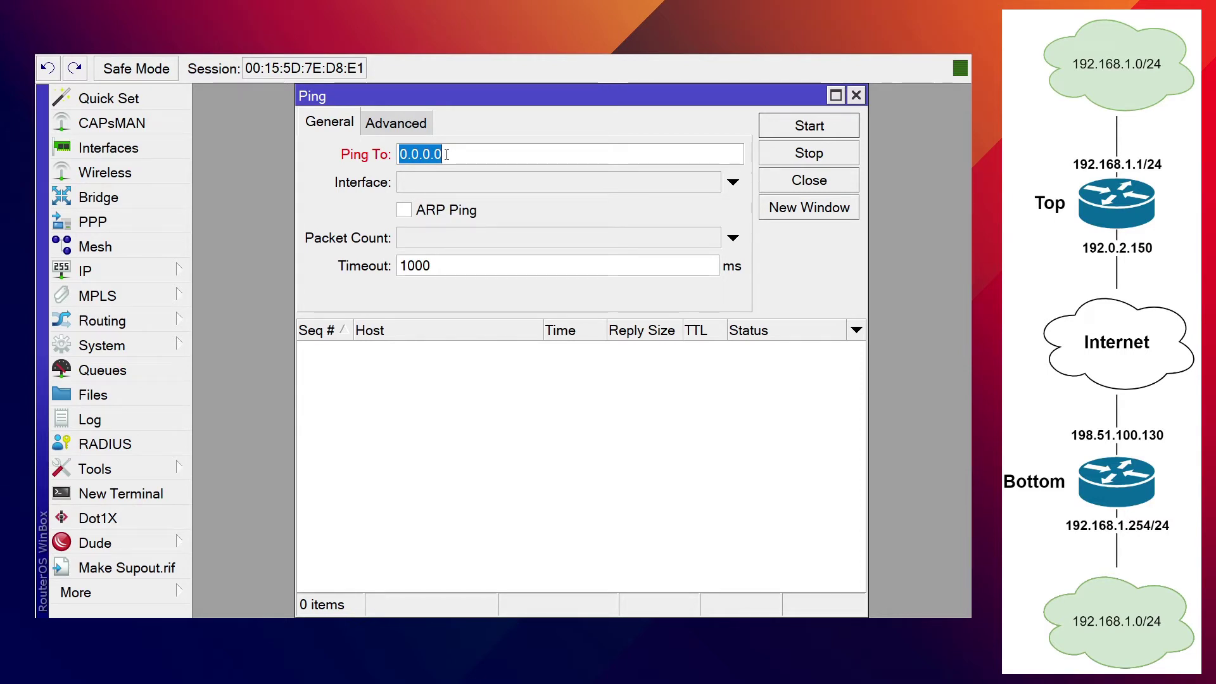
pyautogui.write('19')
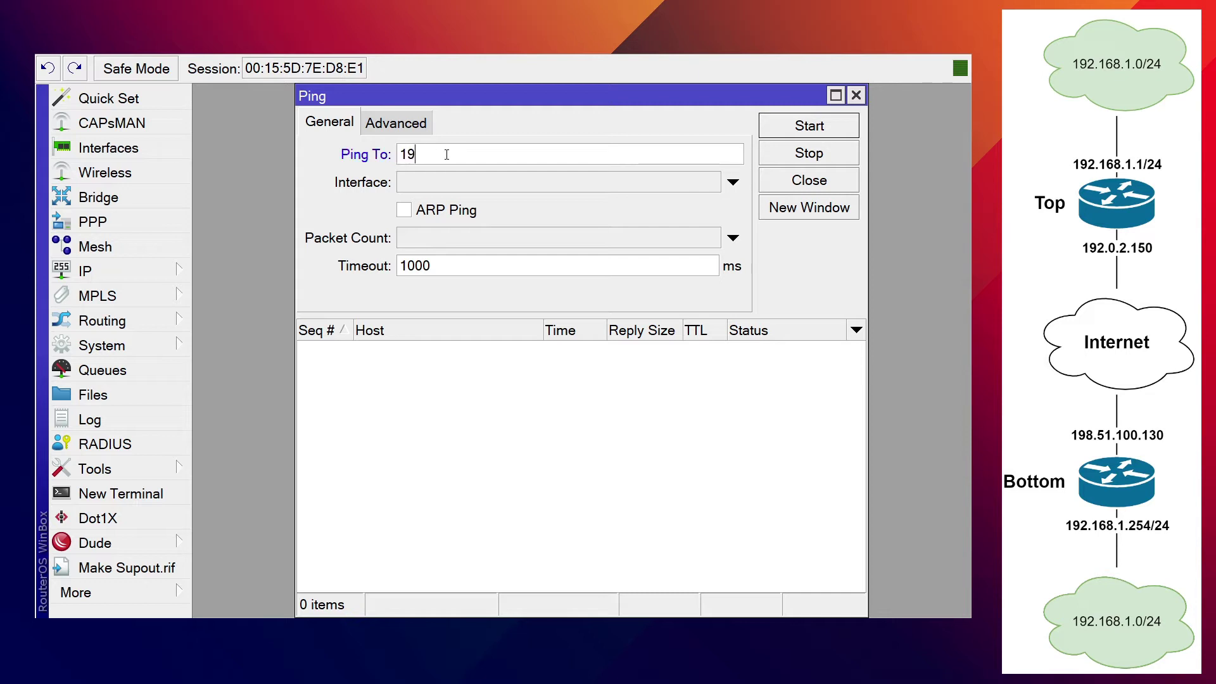
pyautogui.write('8.51.100.130')
pyautogui.press('Return')
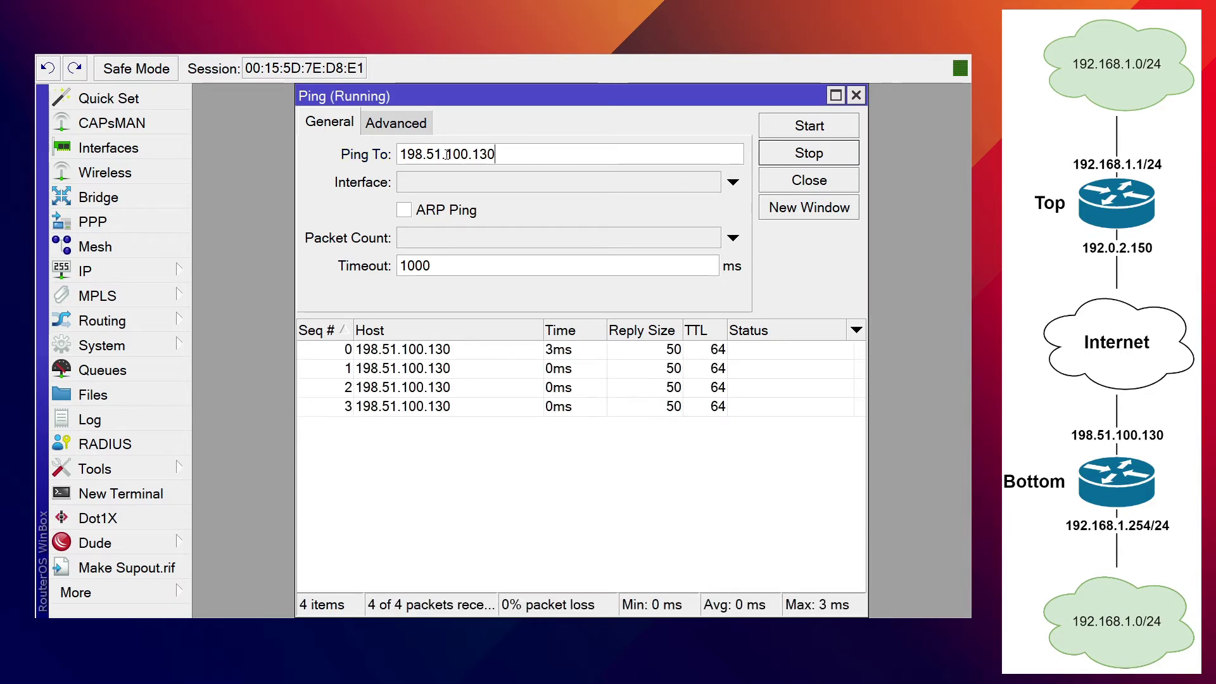
pyautogui.click(816, 162)
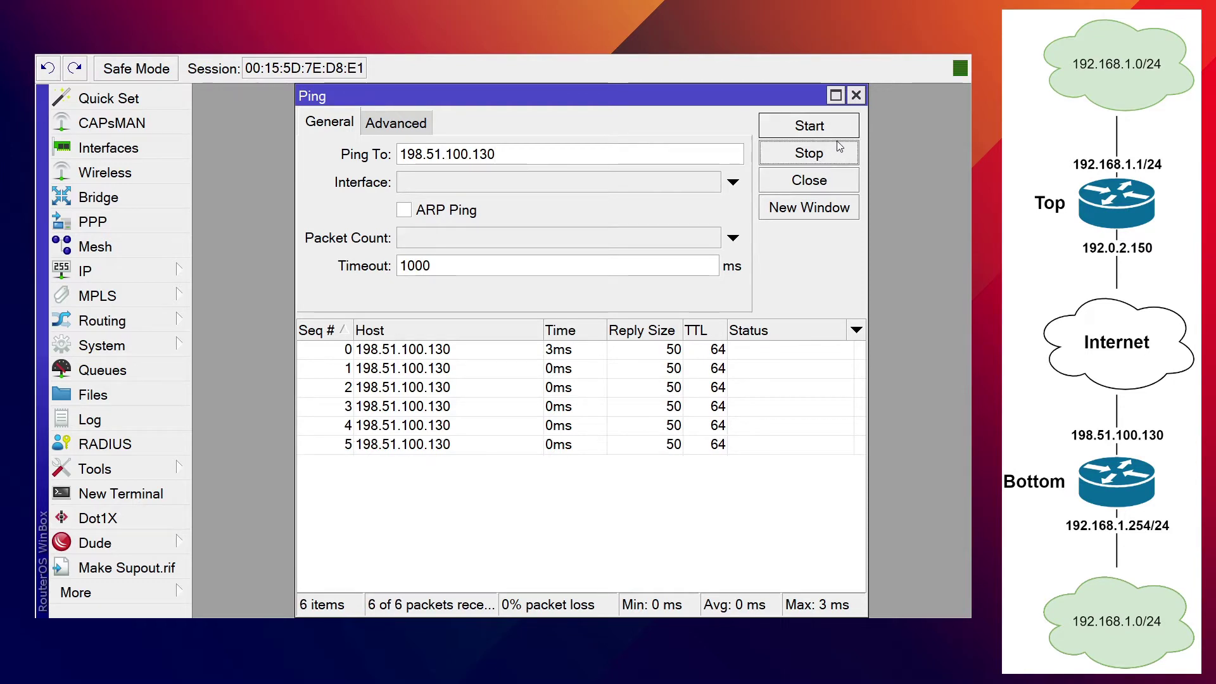
# Close the ping window and view the Interface List's empty EoIP Tunnel tab
pyautogui.click(856, 95)
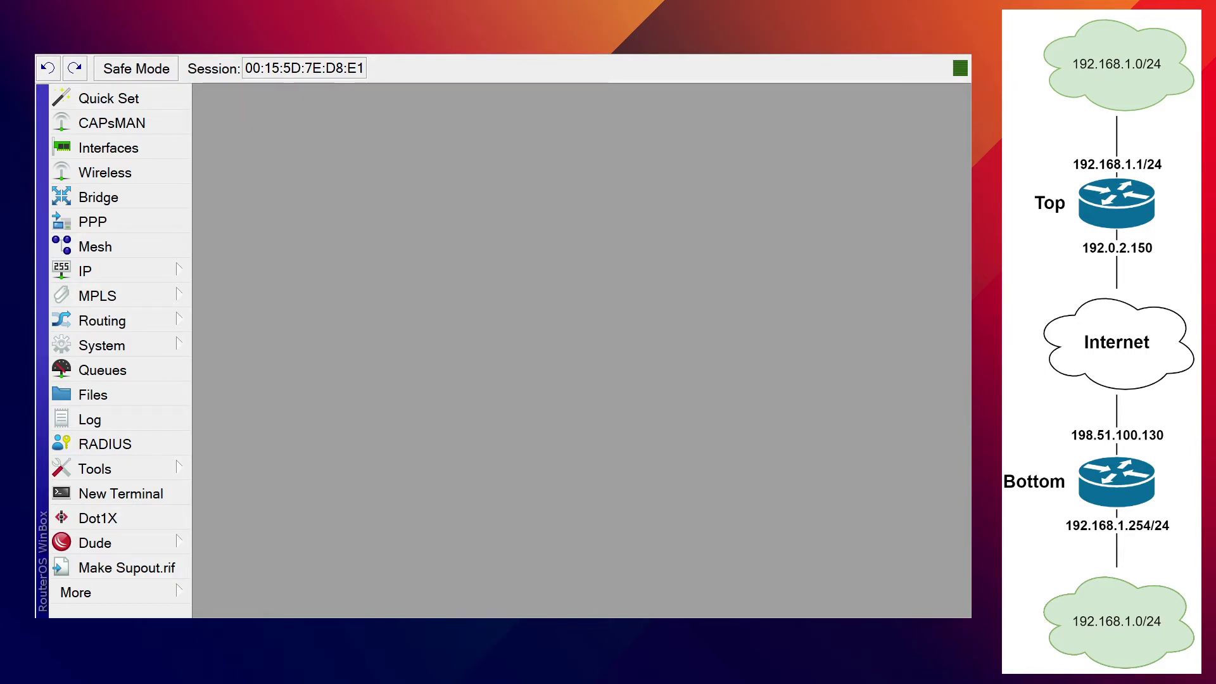
pyautogui.click(116, 154)
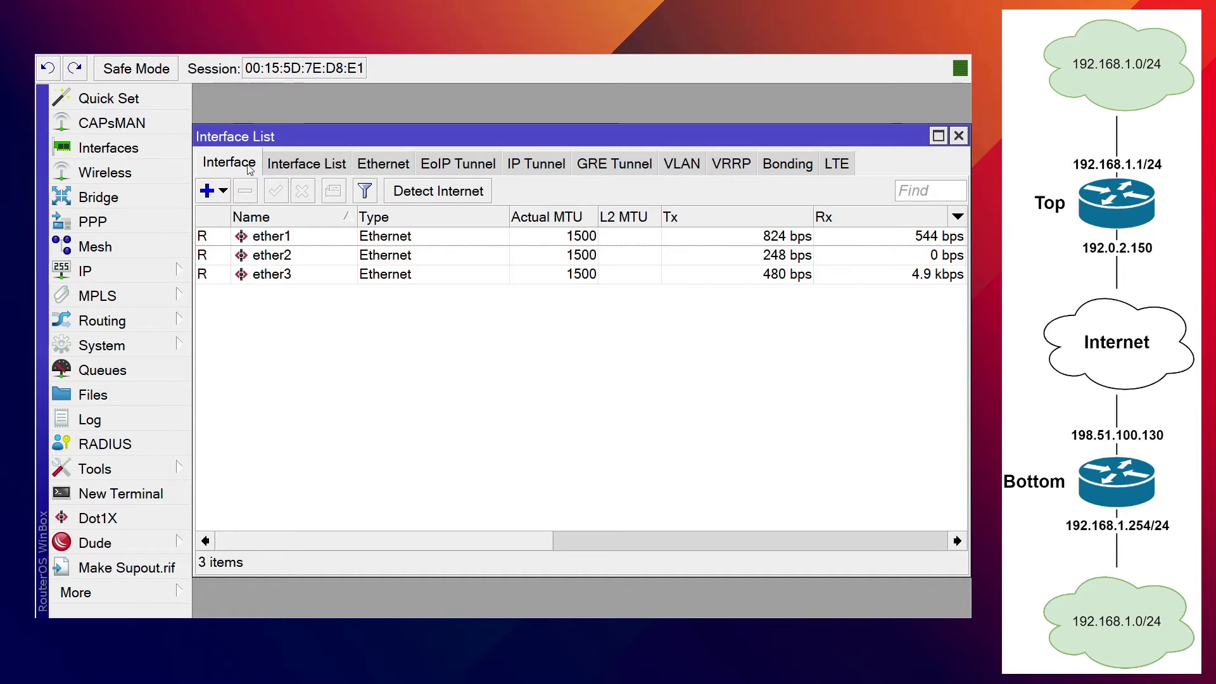
pyautogui.click(456, 162)
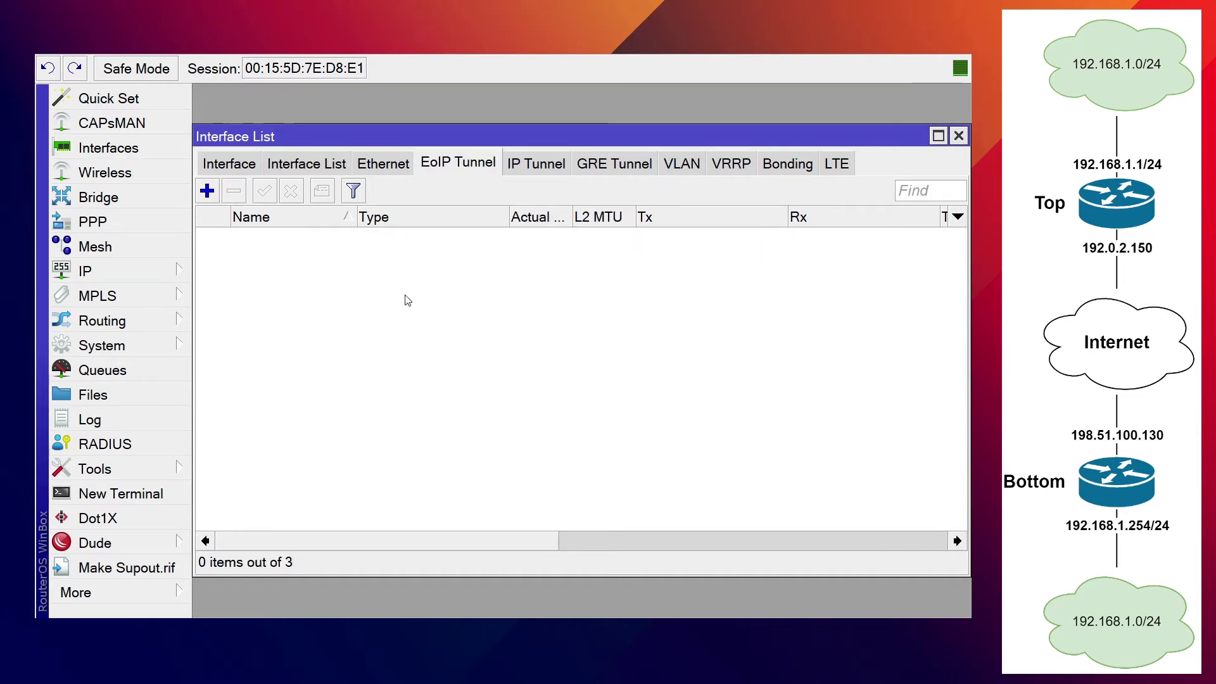
# Add EoIP tunnel '192.168.1.0/24' with remote address 198.51.100.130 and select it in the list
pyautogui.click(206, 192)
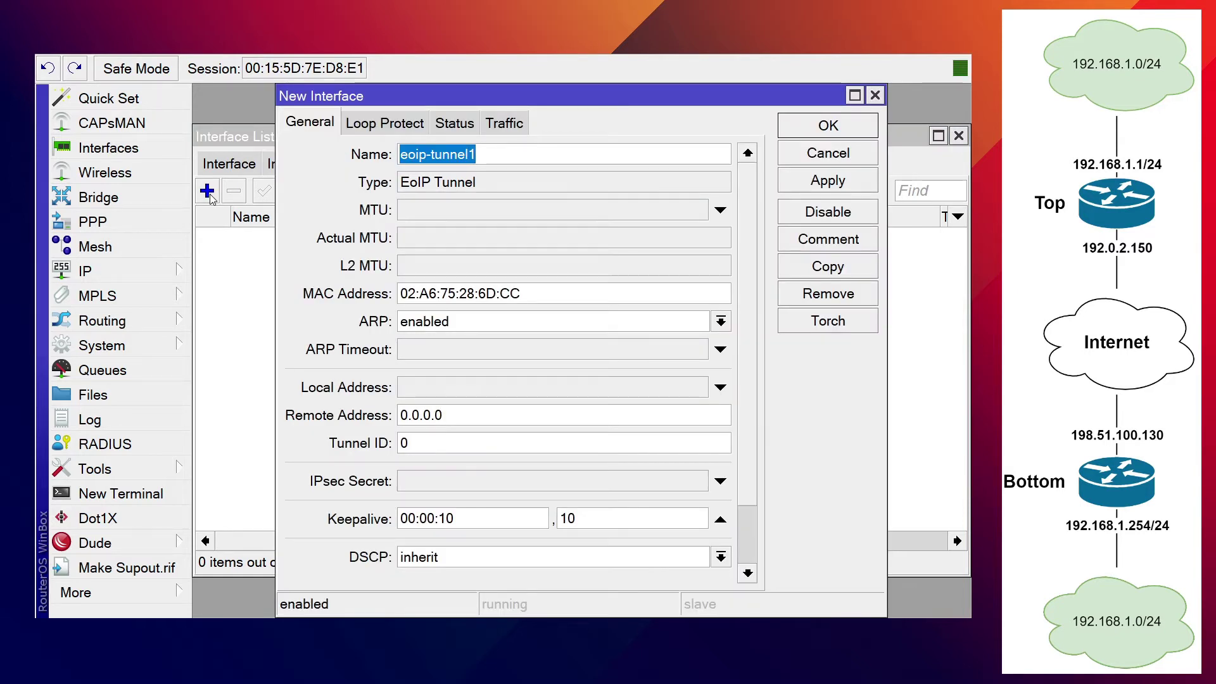
pyautogui.write('LAN')
pyautogui.press('BackSpace')
pyautogui.press('BackSpace')
pyautogui.press('BackSpace')
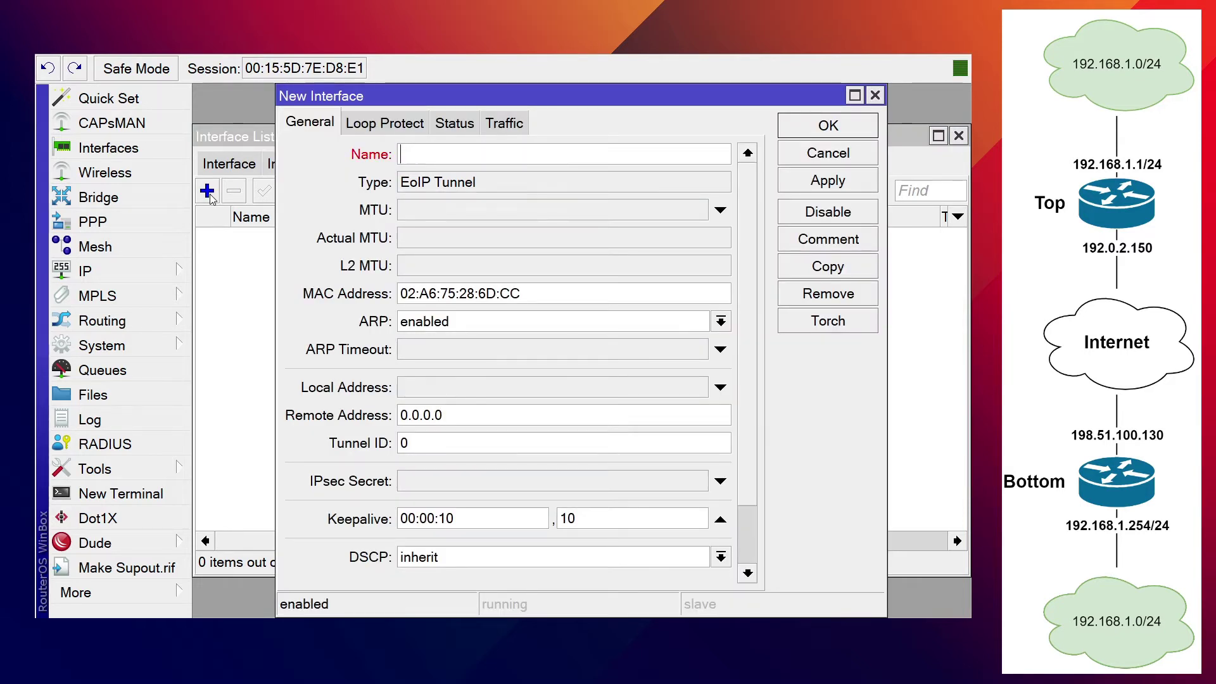
pyautogui.write('192.1')
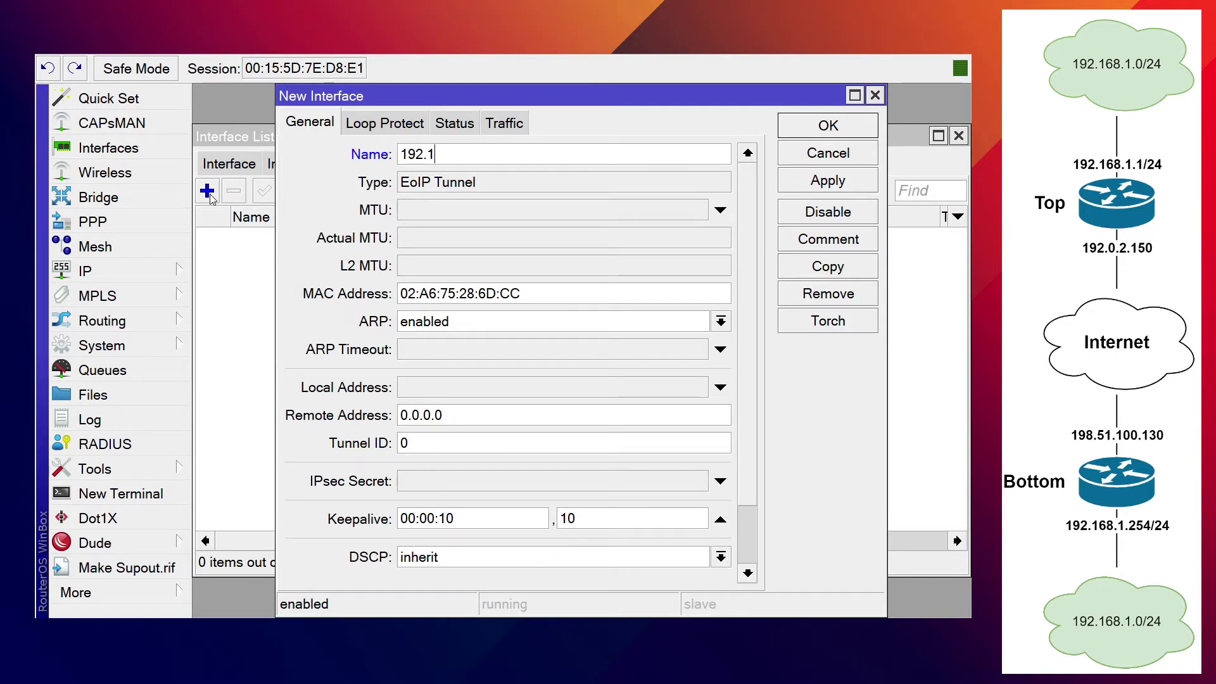
pyautogui.write('68.1.0')
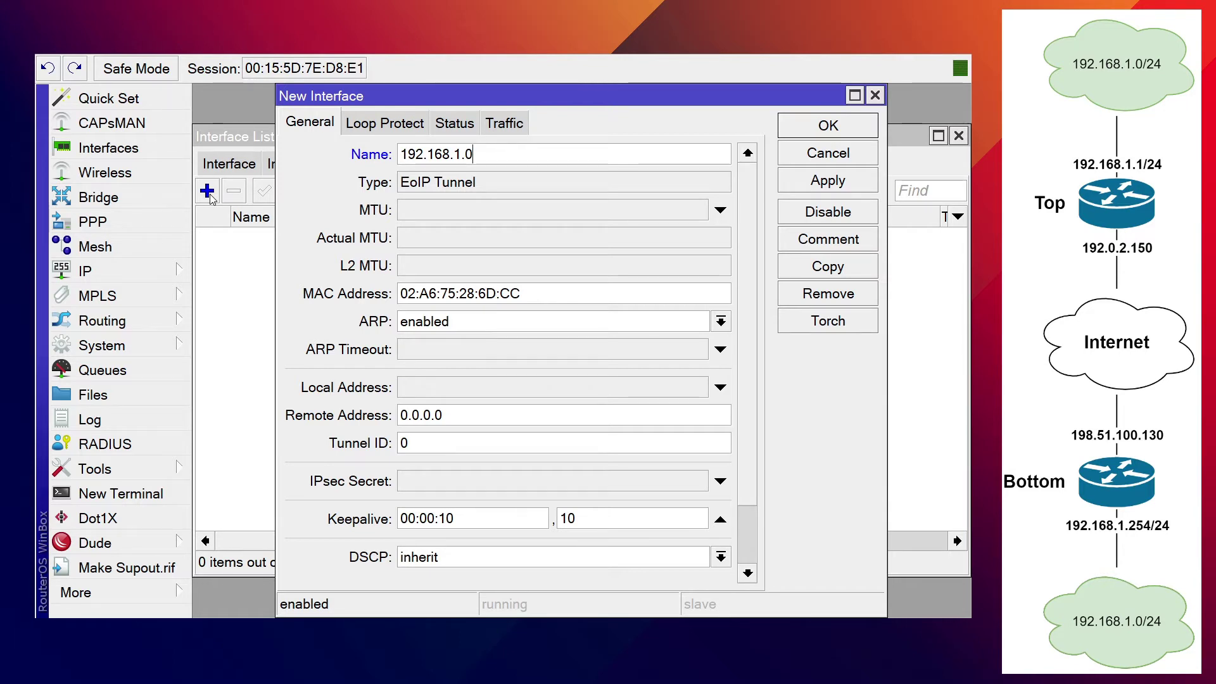
pyautogui.write('/24')
pyautogui.doubleClick(421, 443)
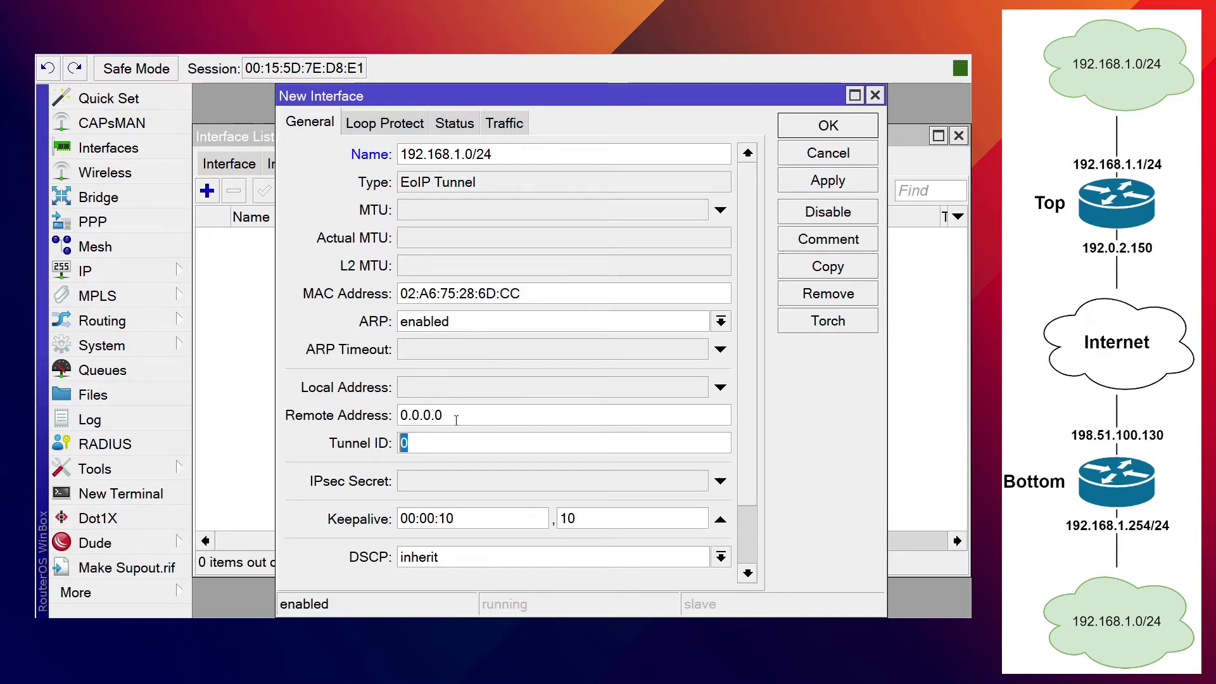
pyautogui.click(475, 409)
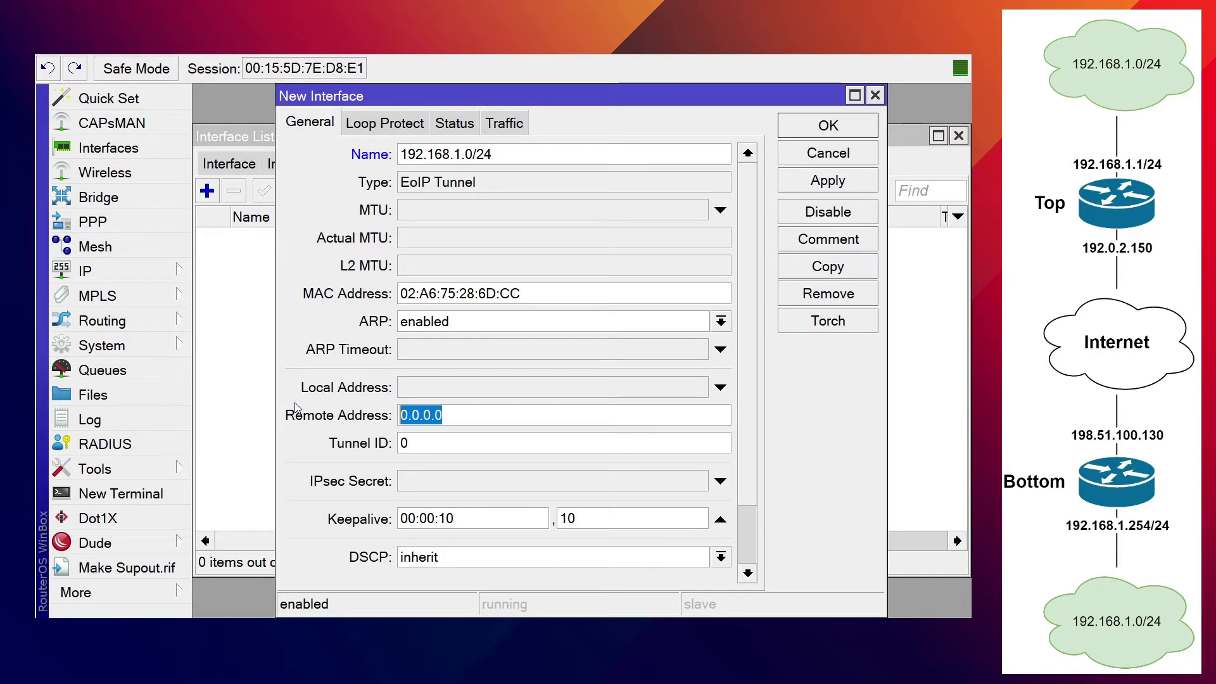
pyautogui.write('198')
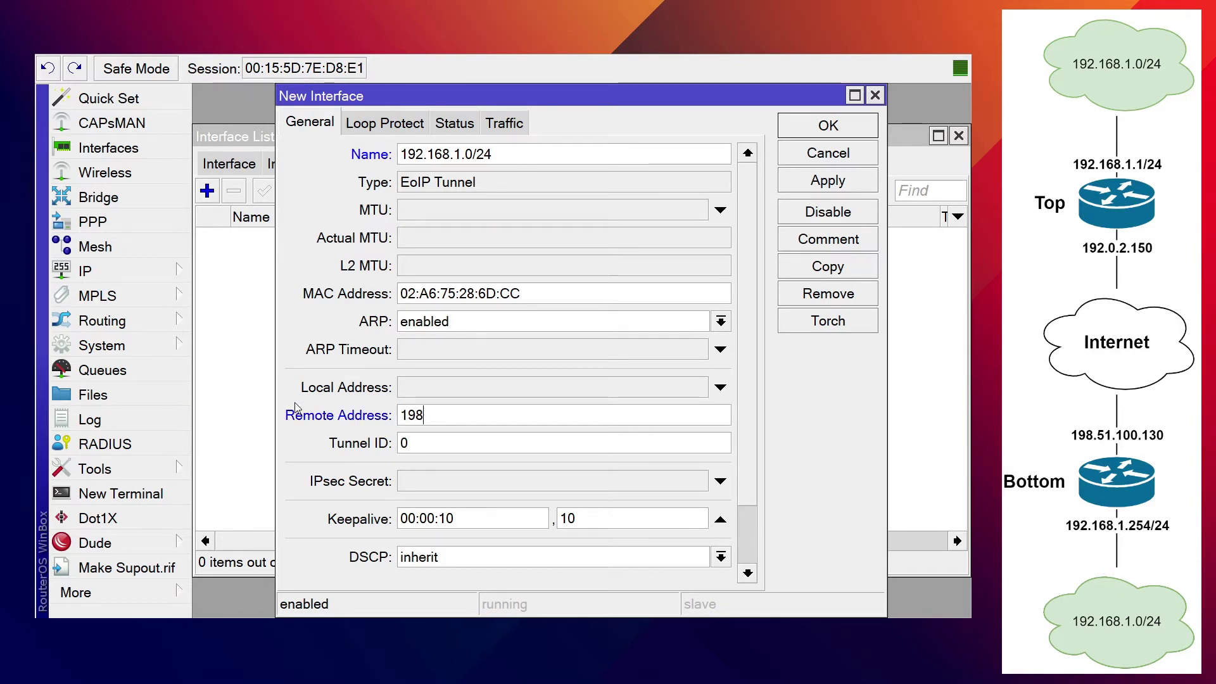
pyautogui.write('.51.100.130')
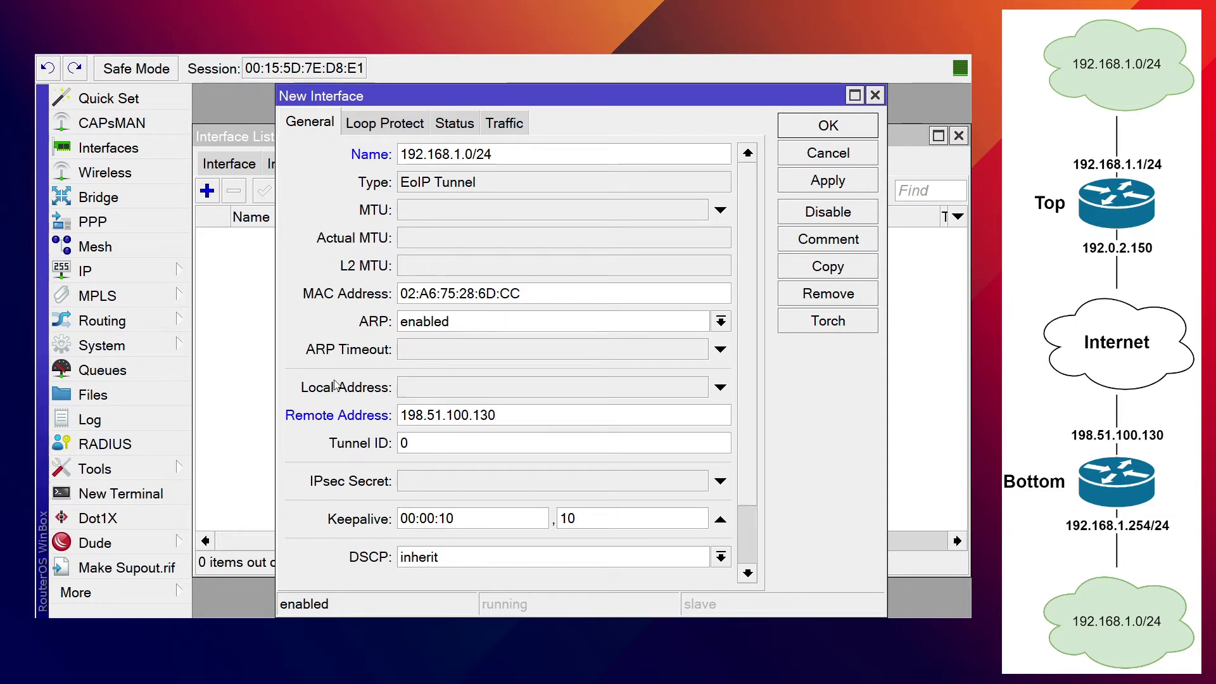
pyautogui.click(820, 129)
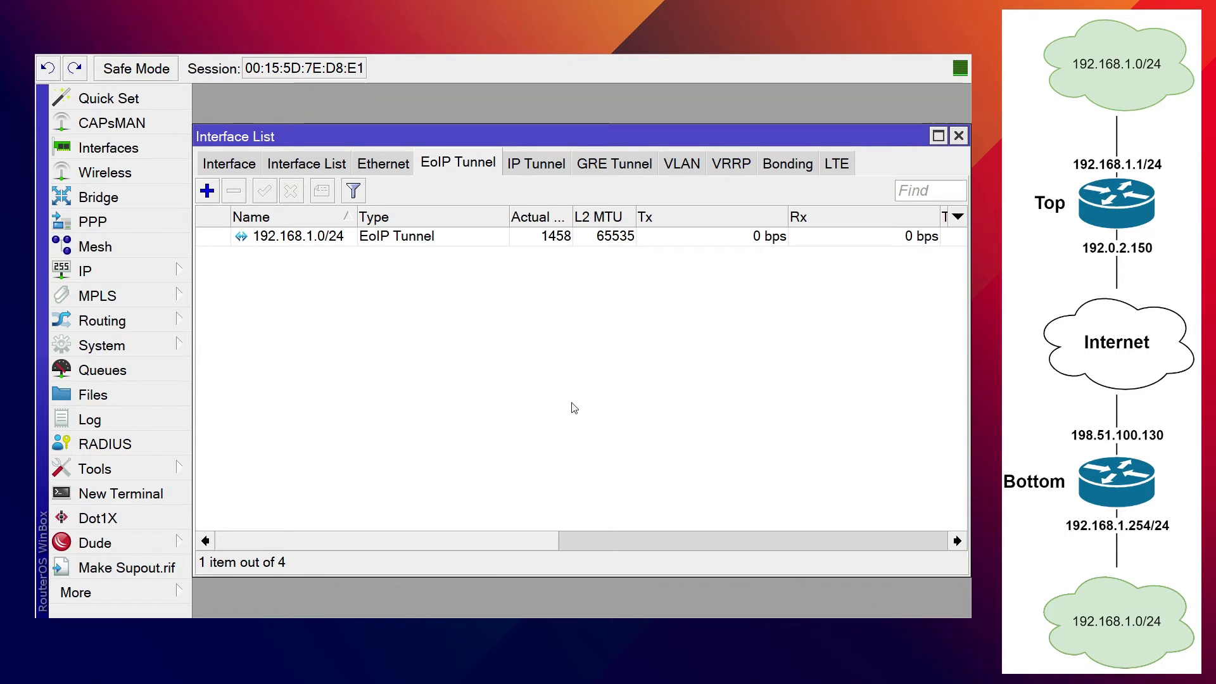
pyautogui.click(267, 238)
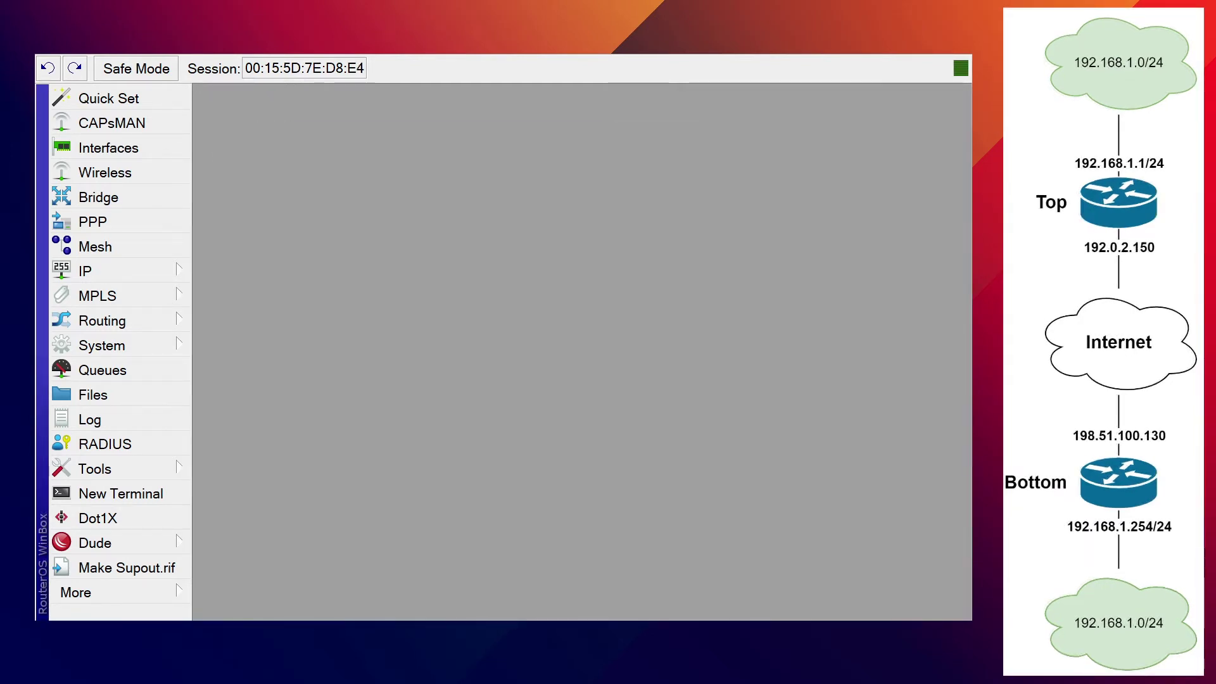
# On the Bottom router, add EoIP tunnel '192.168.1.0/24' with remote address 192.0.2.150
pyautogui.click(128, 150)
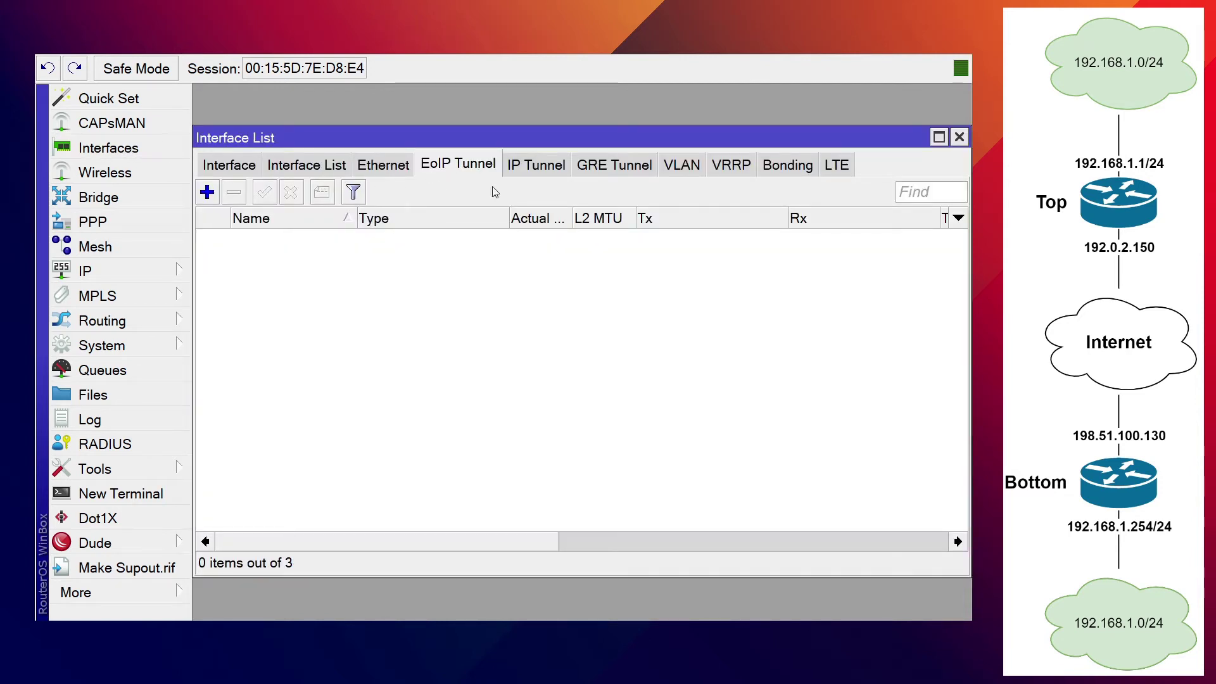
pyautogui.click(208, 194)
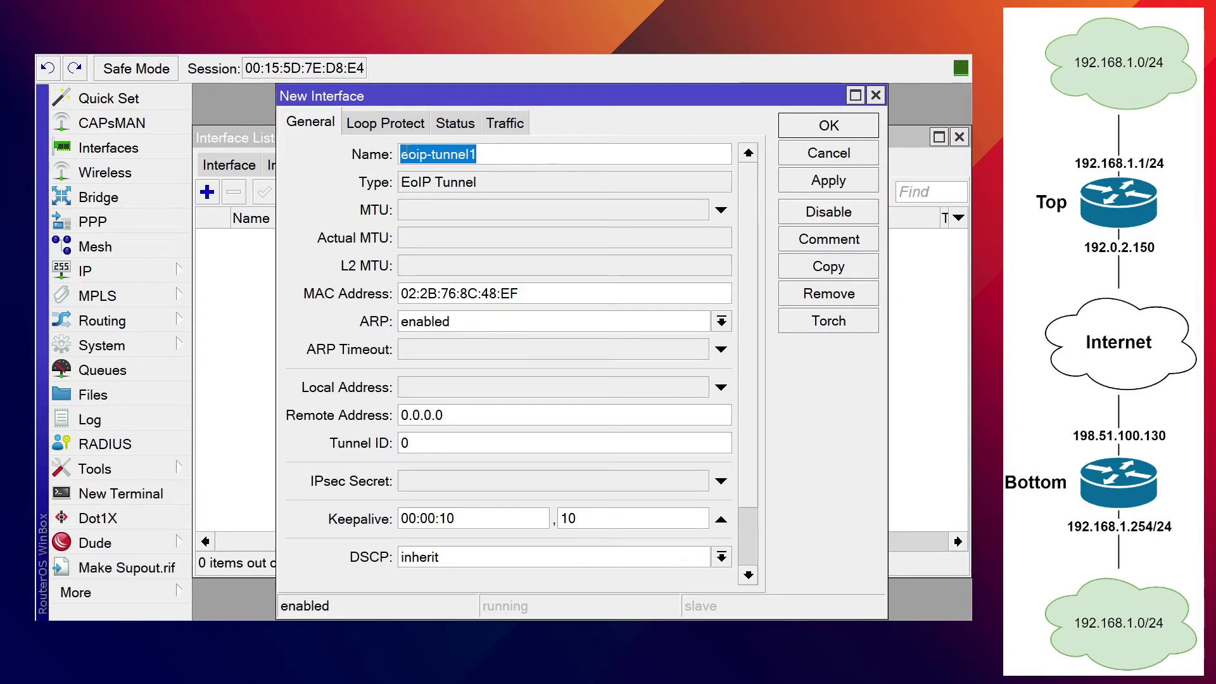
pyautogui.write('192.168.1.0')
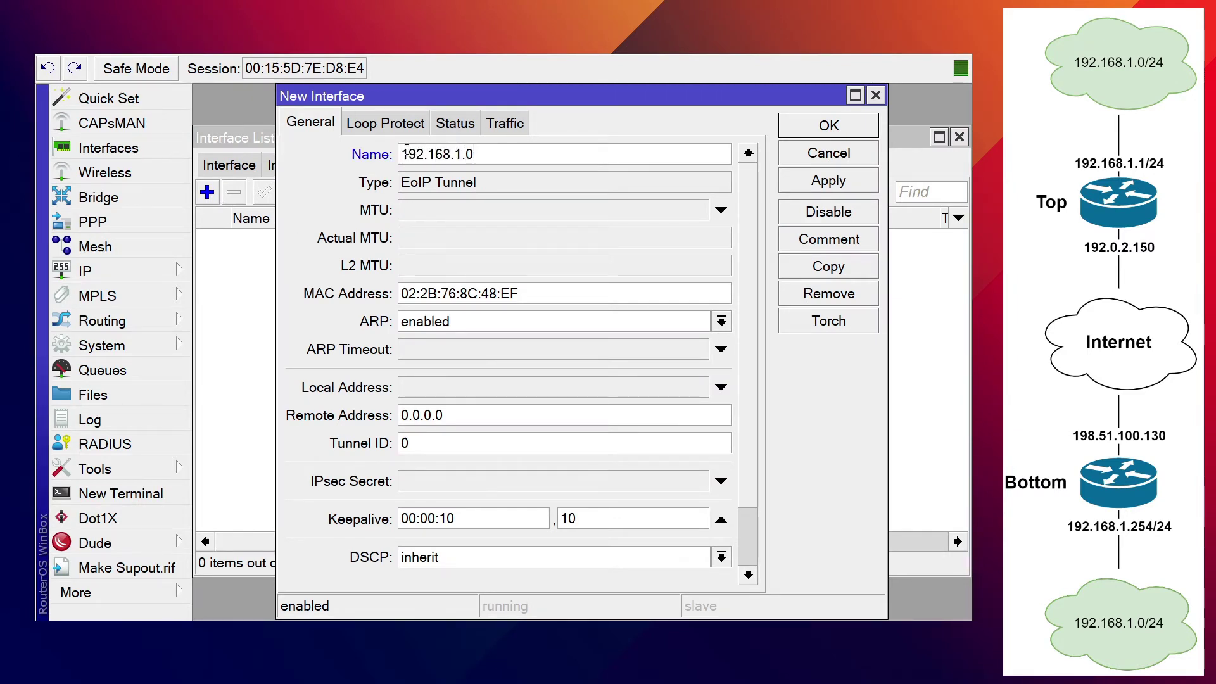
pyautogui.write('/24')
pyautogui.moveTo(455, 415); pyautogui.dragTo(378, 431)
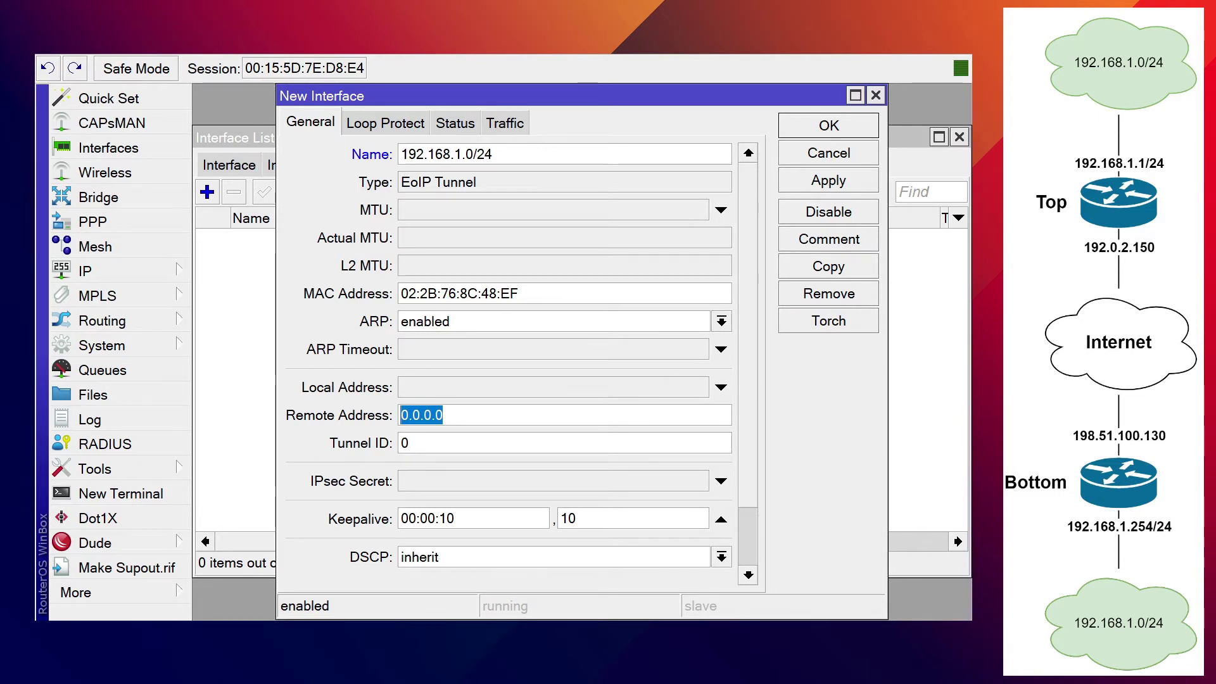
pyautogui.write('192.0.')
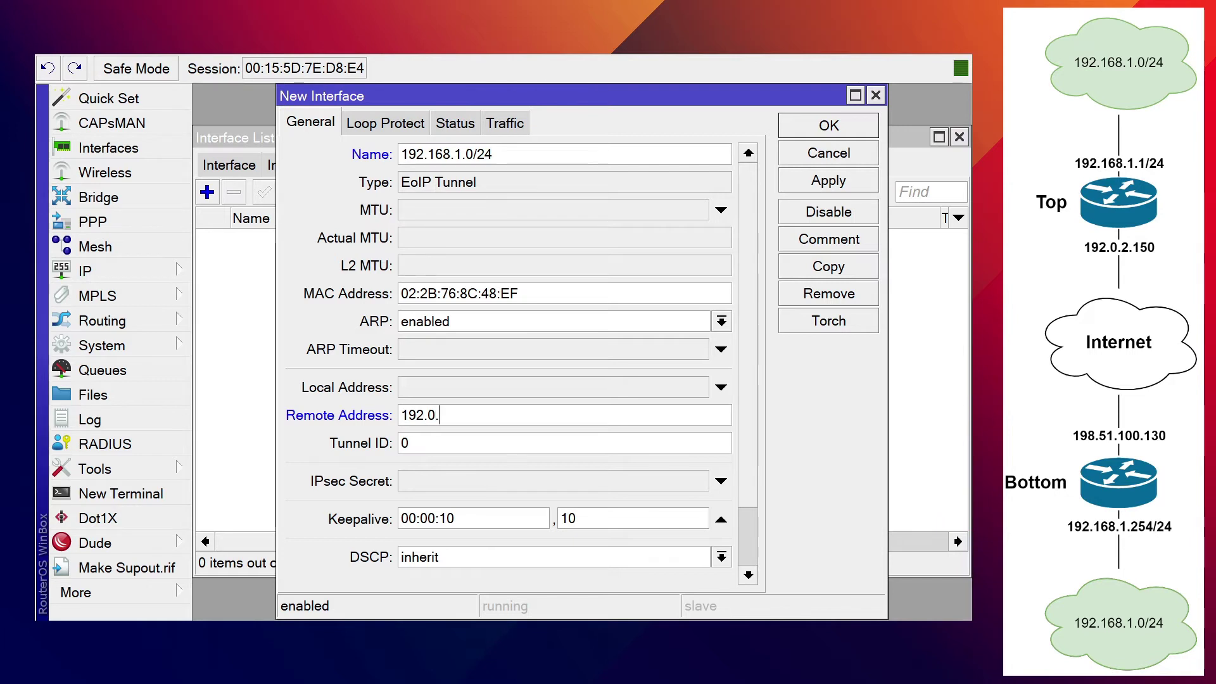
pyautogui.write('2.150')
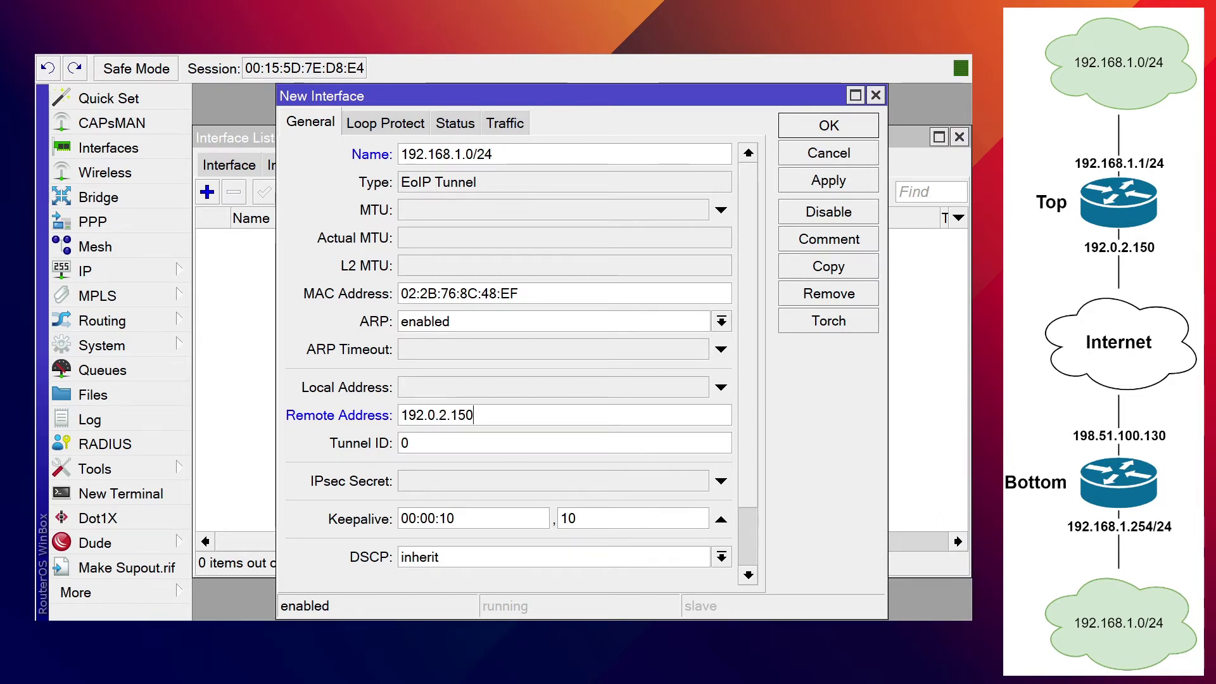
pyautogui.click(808, 127)
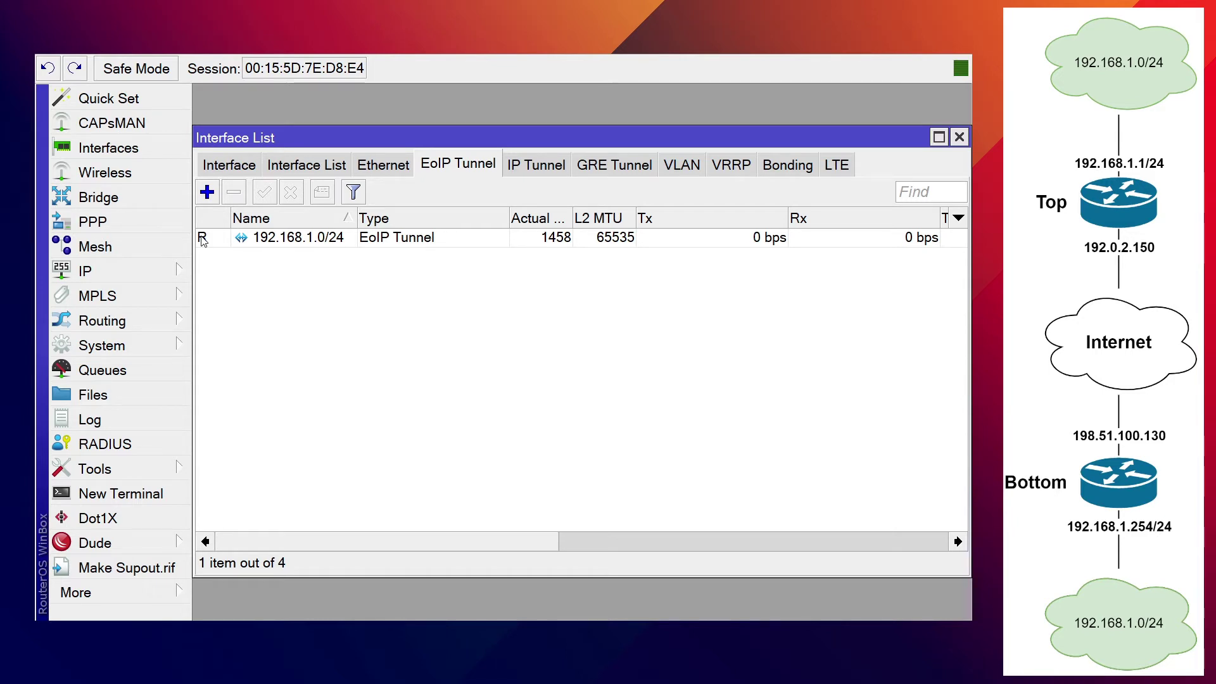
# List all Top router interfaces to confirm tunnel 192.168.1.0/24 is running
pyautogui.click(229, 165)
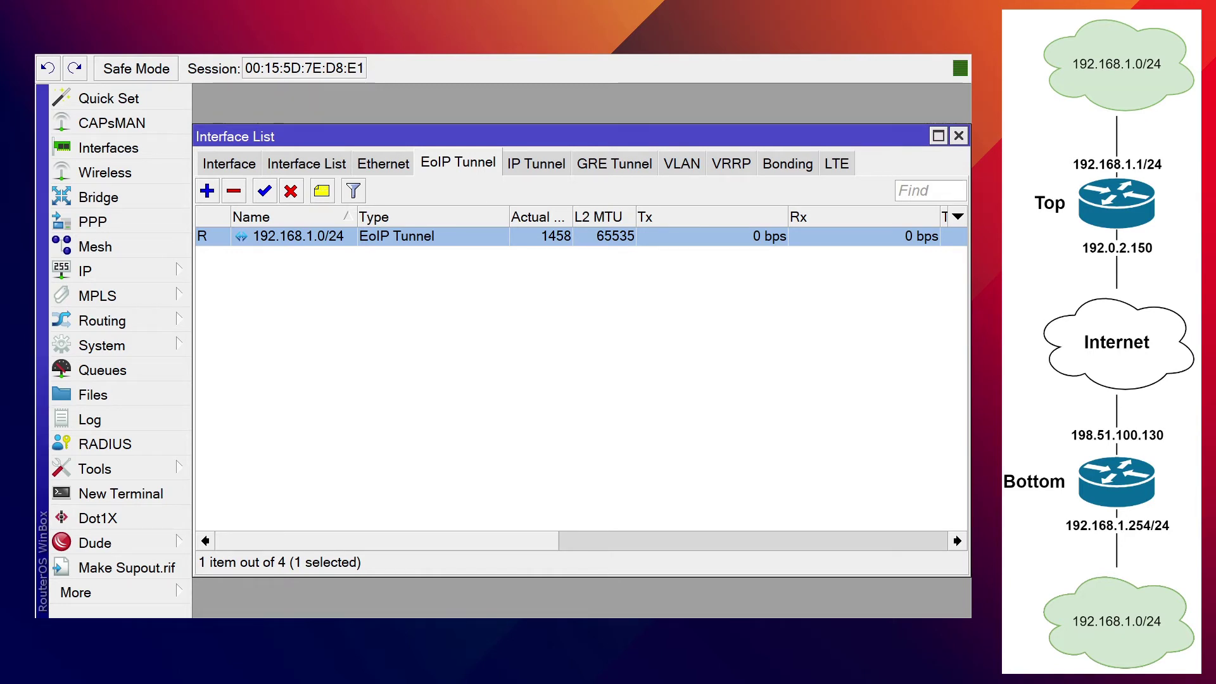
# Add IP address 192.168.1.1/24 on the Top router's ether2 interface
pyautogui.click(958, 135)
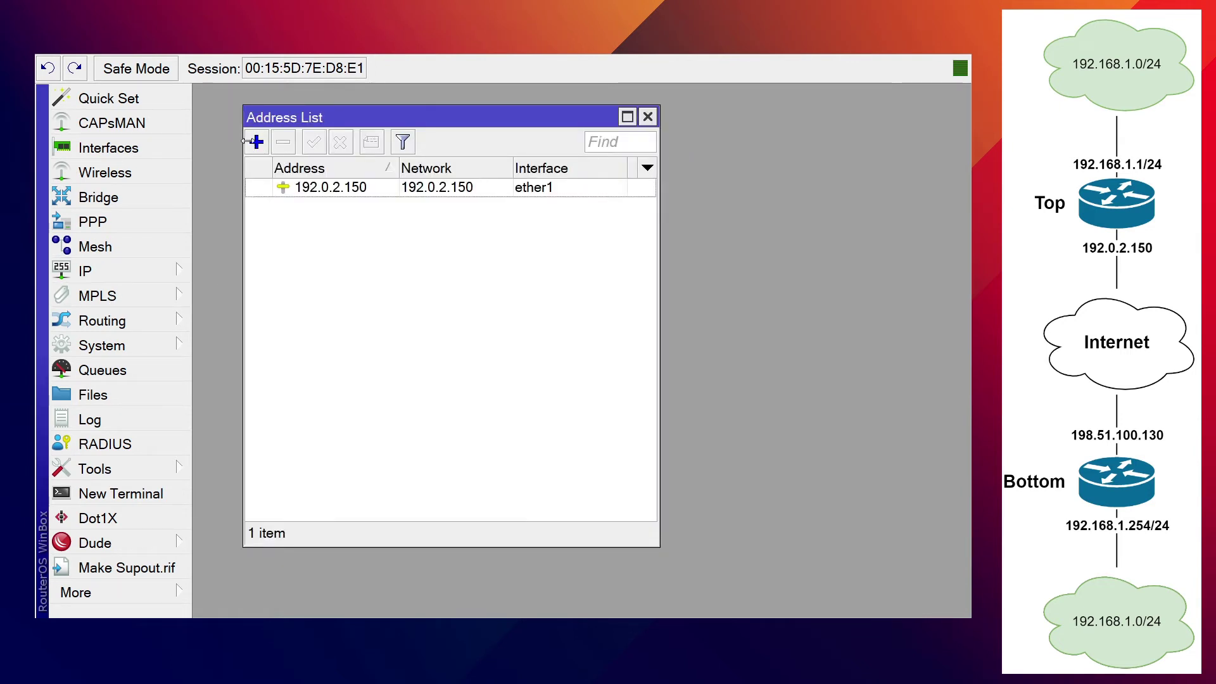
pyautogui.click(256, 143)
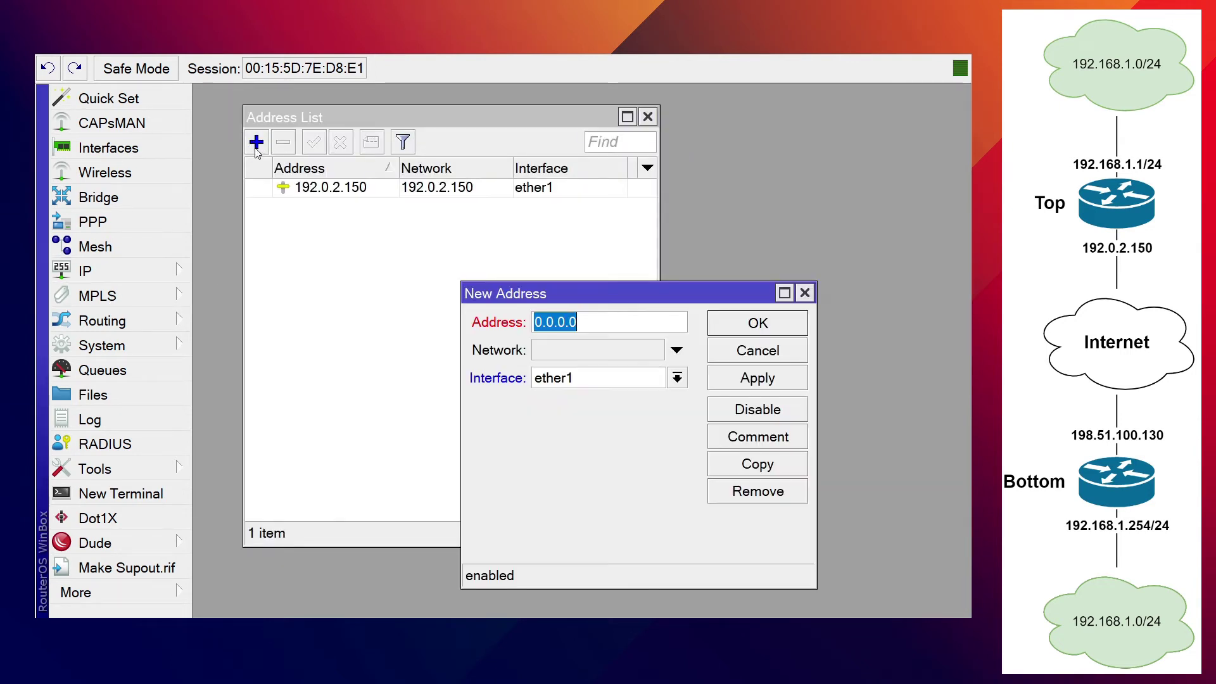
pyautogui.click(609, 376)
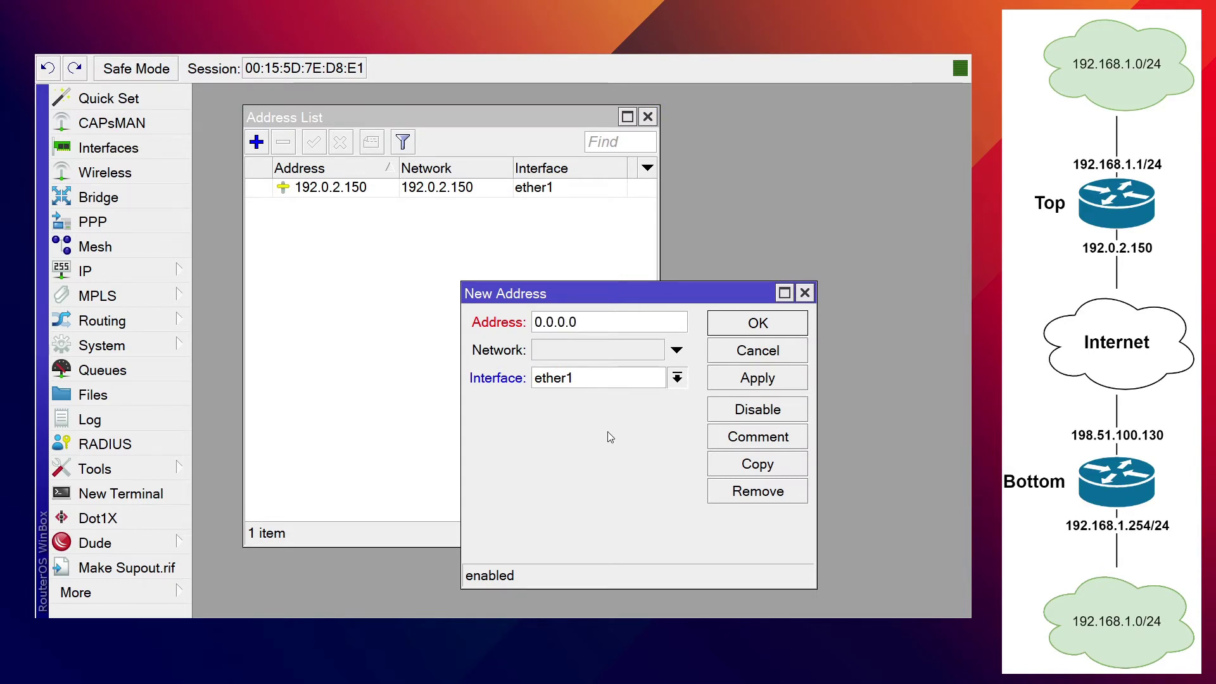
pyautogui.press('Down')
pyautogui.moveTo(576, 322); pyautogui.dragTo(478, 309)
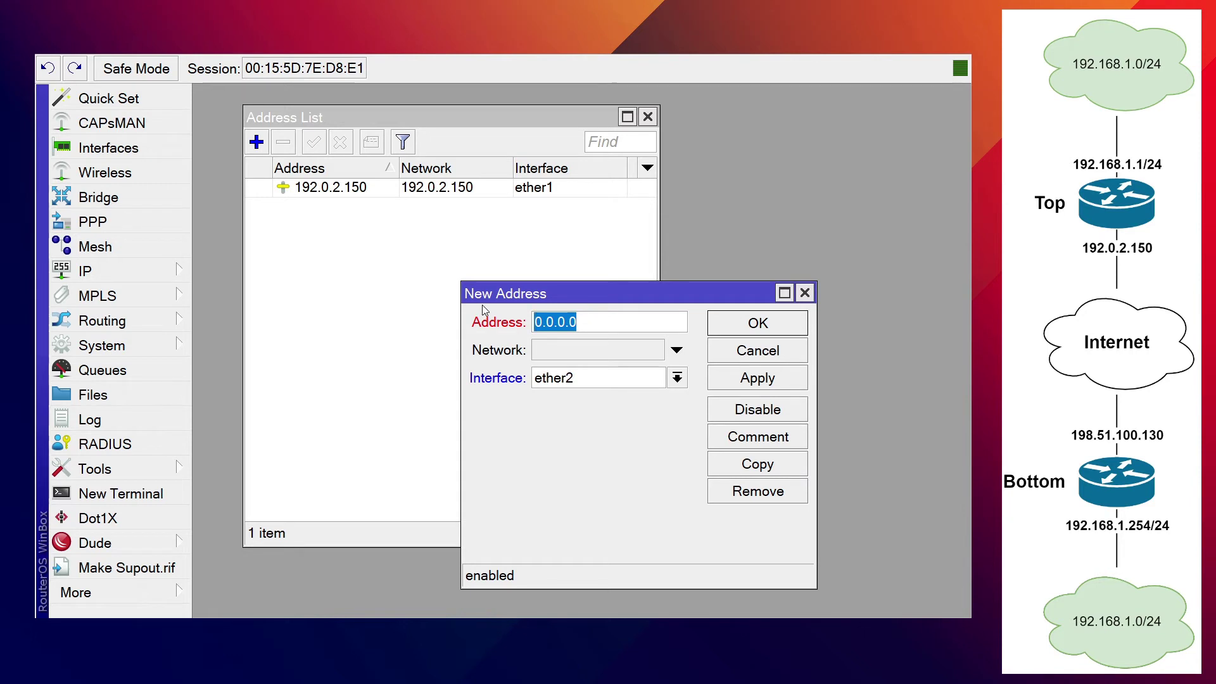
pyautogui.write('192.168.1.1/24')
pyautogui.click(760, 323)
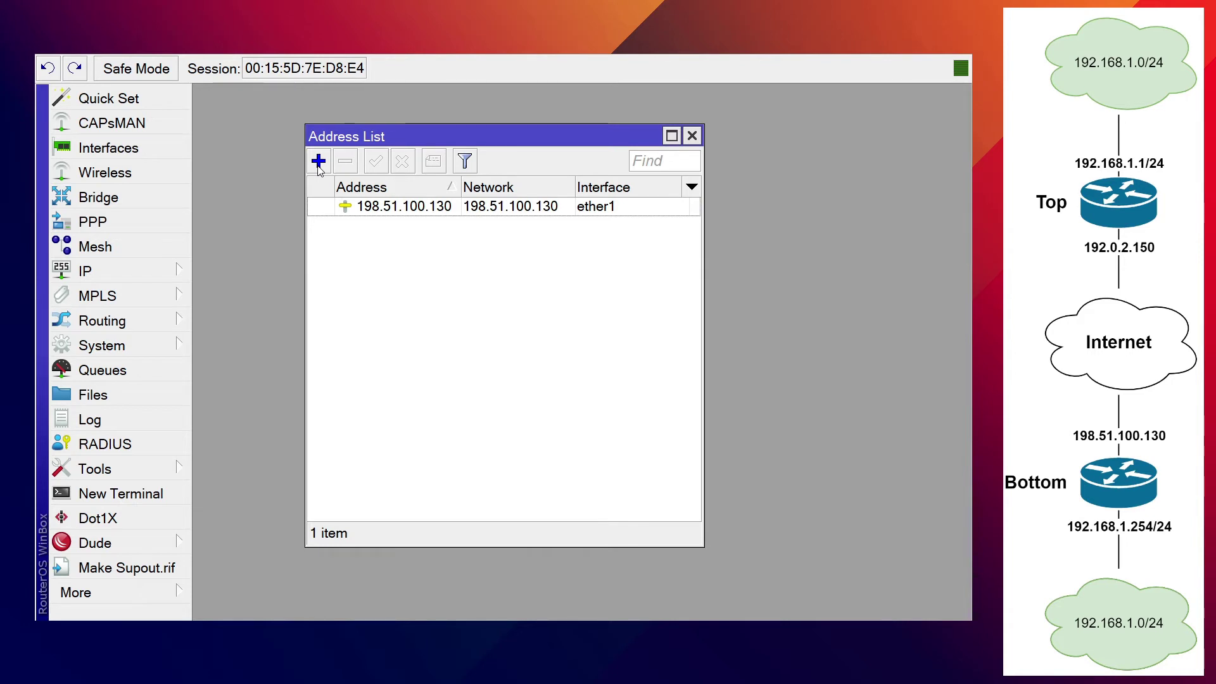
# Add IP address 192.168.1.254/24 on the Bottom router's ether2 interface
pyautogui.click(318, 163)
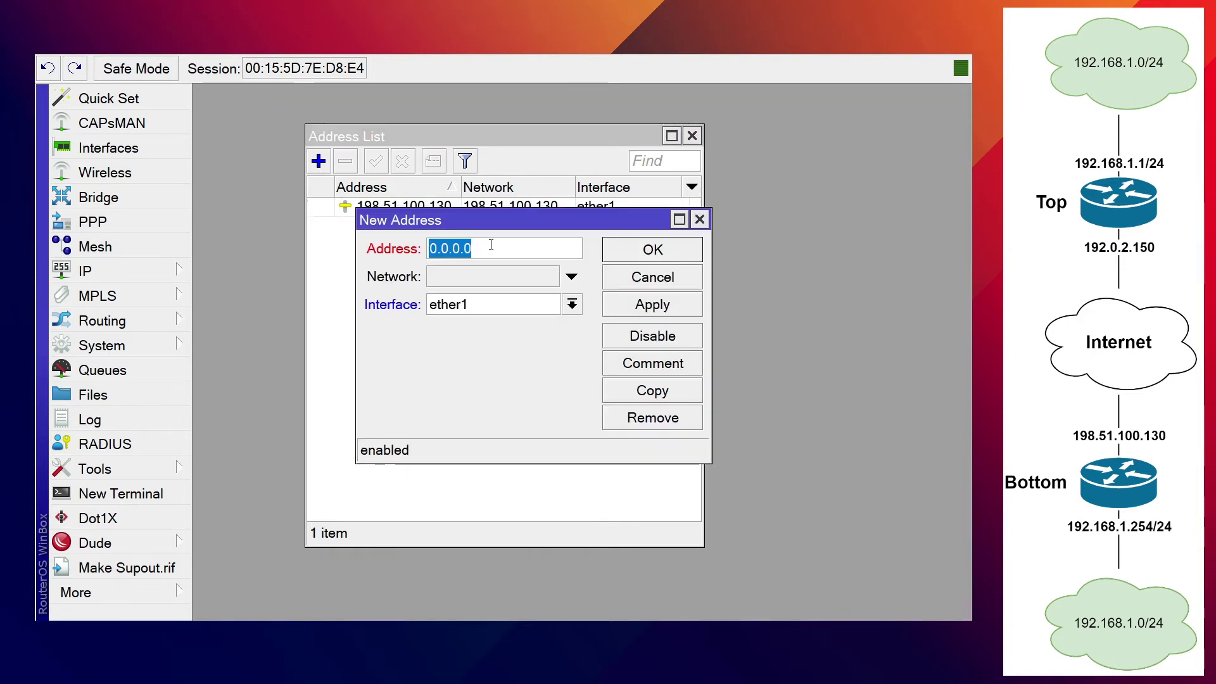
pyautogui.write('192.168.1')
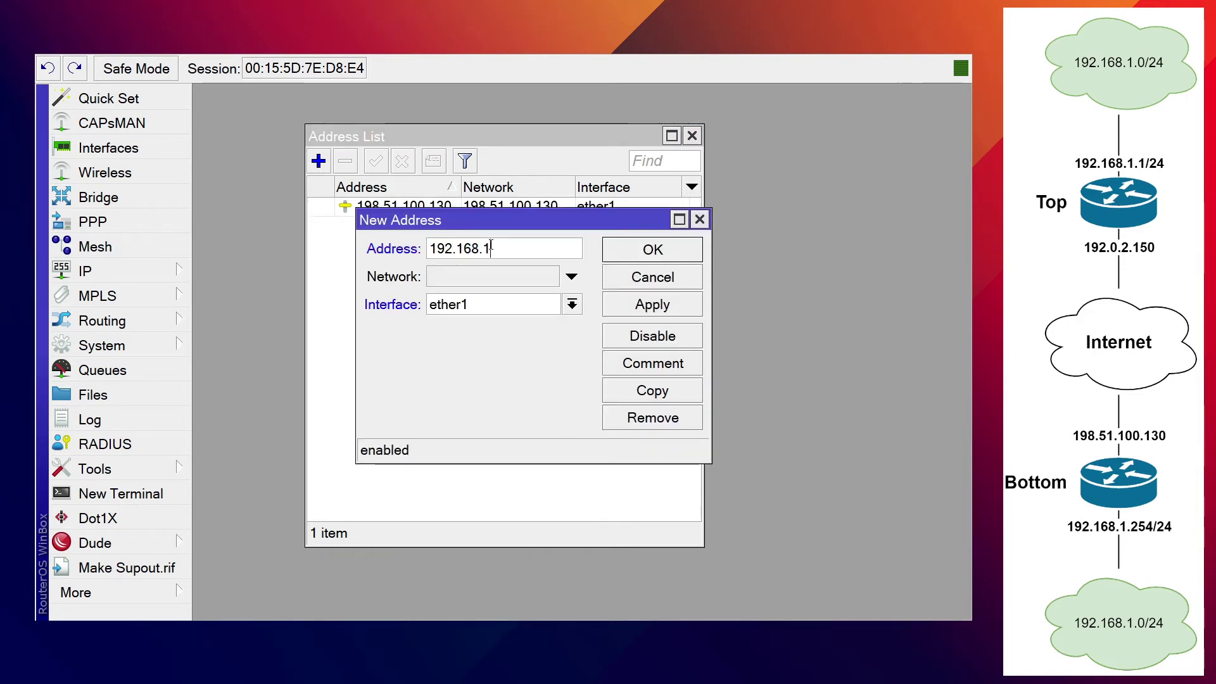
pyautogui.write('.254/24')
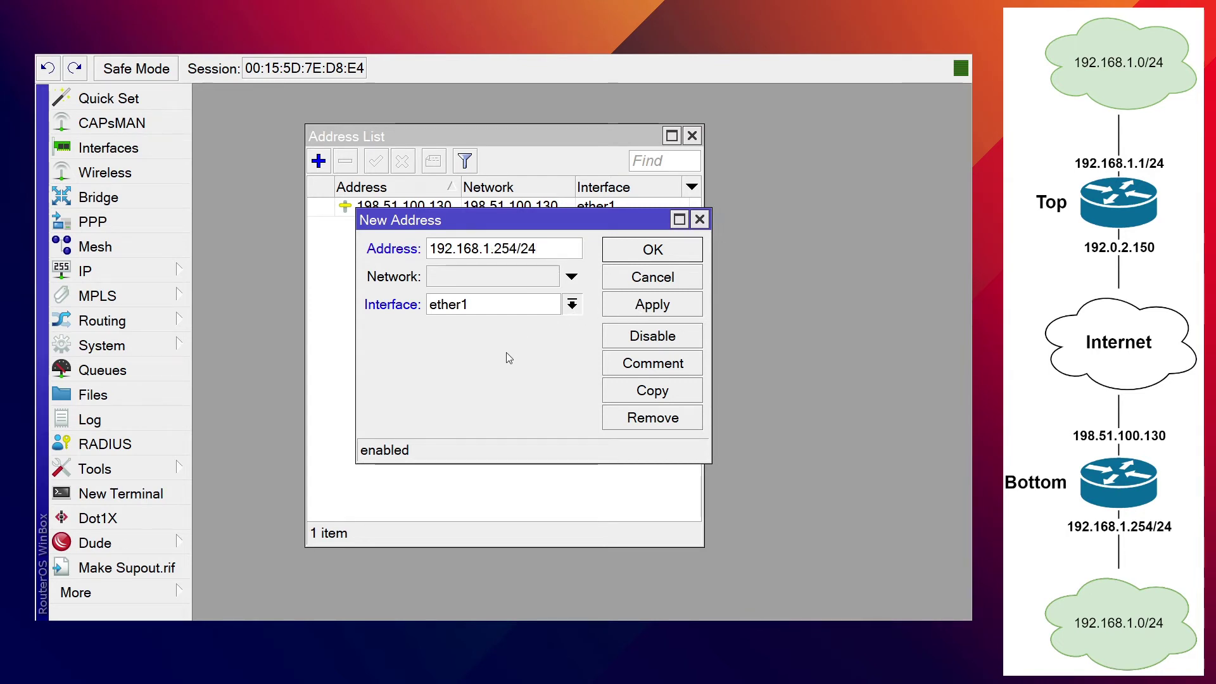
pyautogui.press('Tab')
pyautogui.press('Down')
pyautogui.click(620, 249)
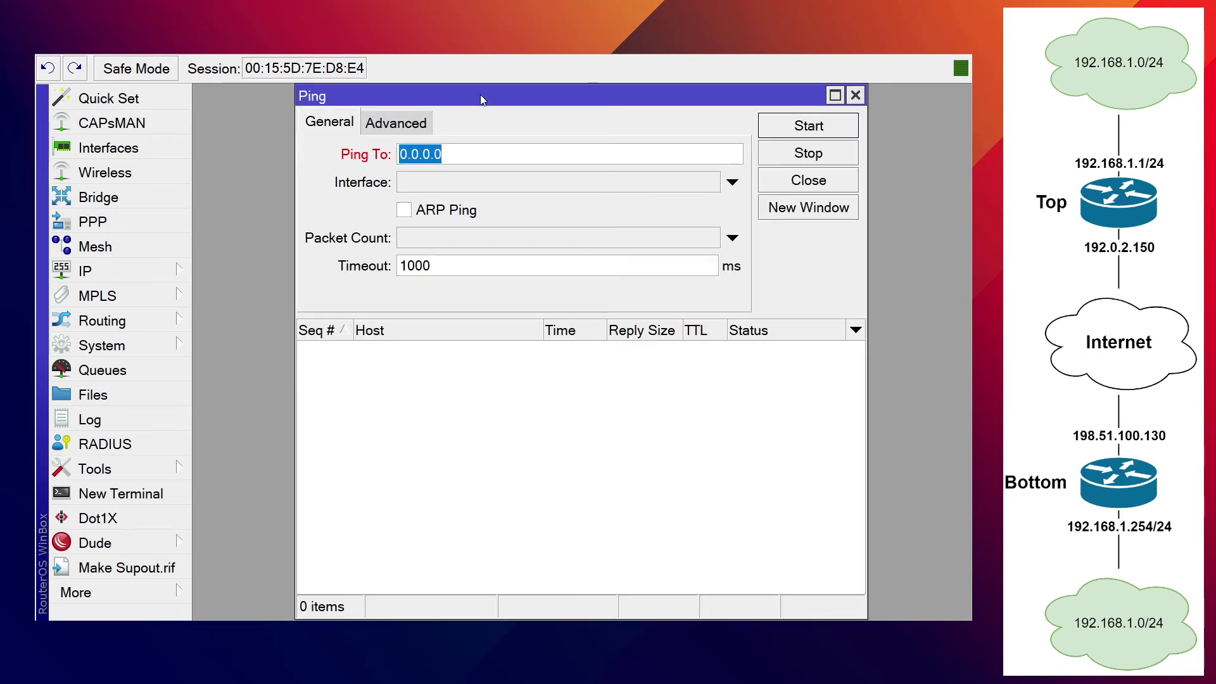
# Ping 192.168.1.254 and stop after three successful replies
pyautogui.write('192.168.1.254')
pyautogui.click(805, 126)
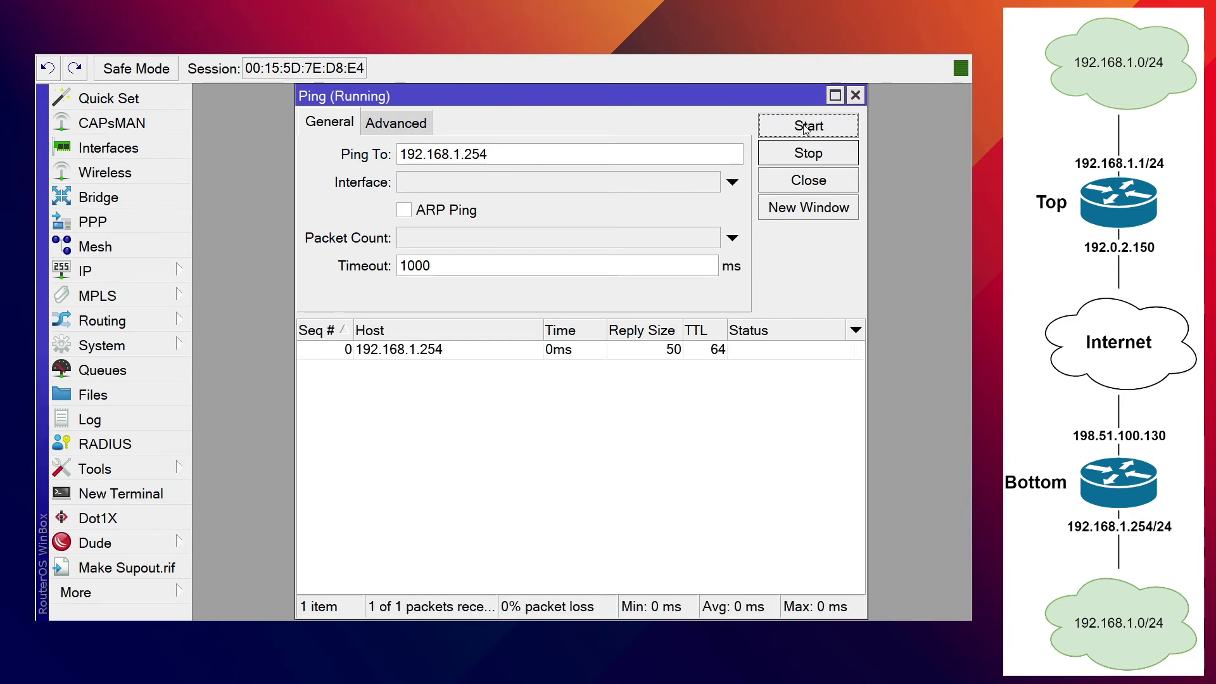
pyautogui.click(793, 158)
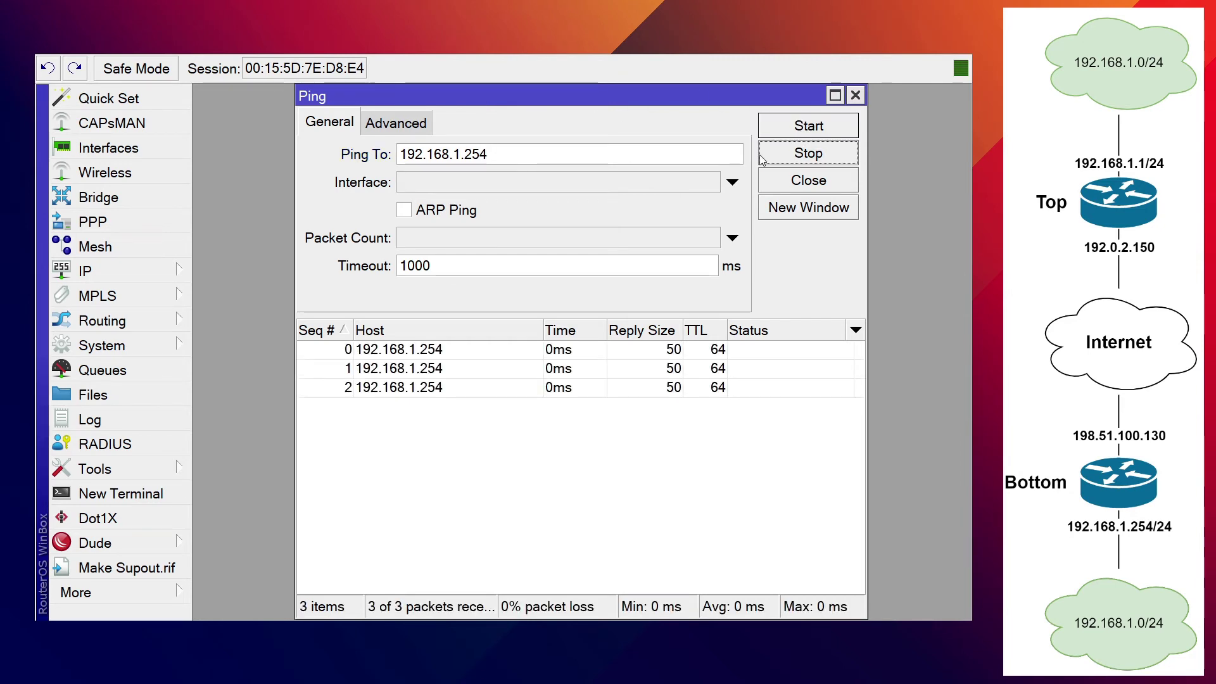
# Ping 192.168.1.1 across the tunnel and stop it after it shows 100% loss
pyautogui.moveTo(489, 155); pyautogui.dragTo(464, 155)
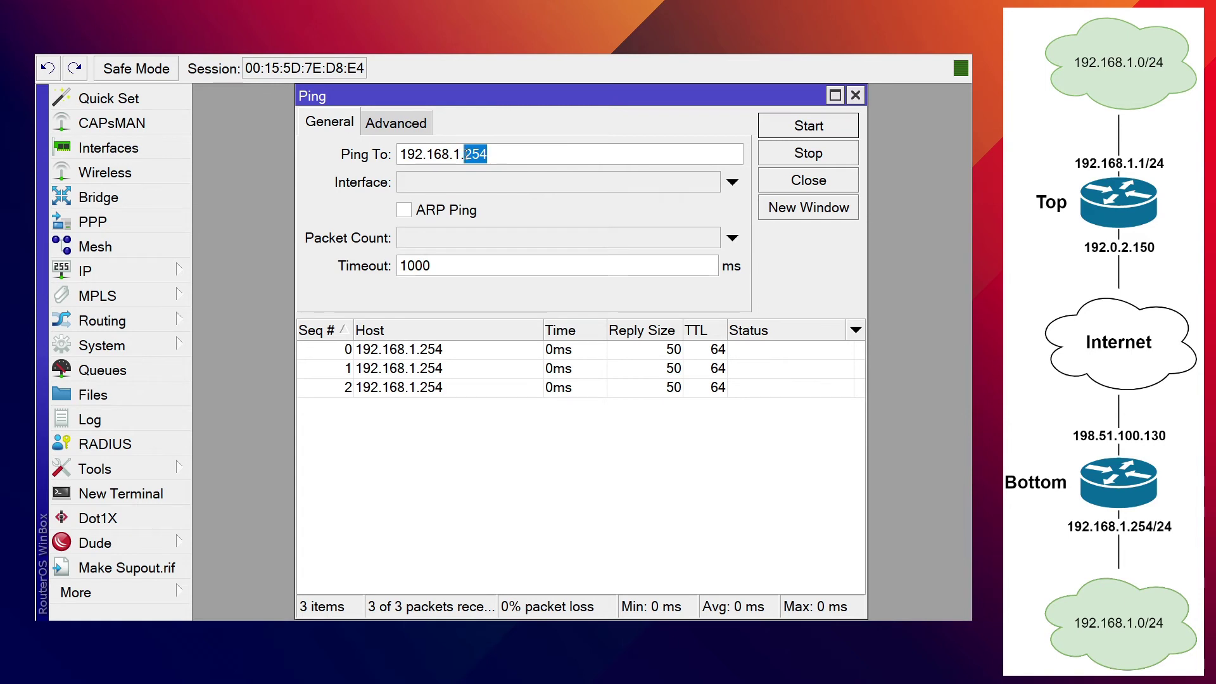
pyautogui.write('1')
pyautogui.click(786, 132)
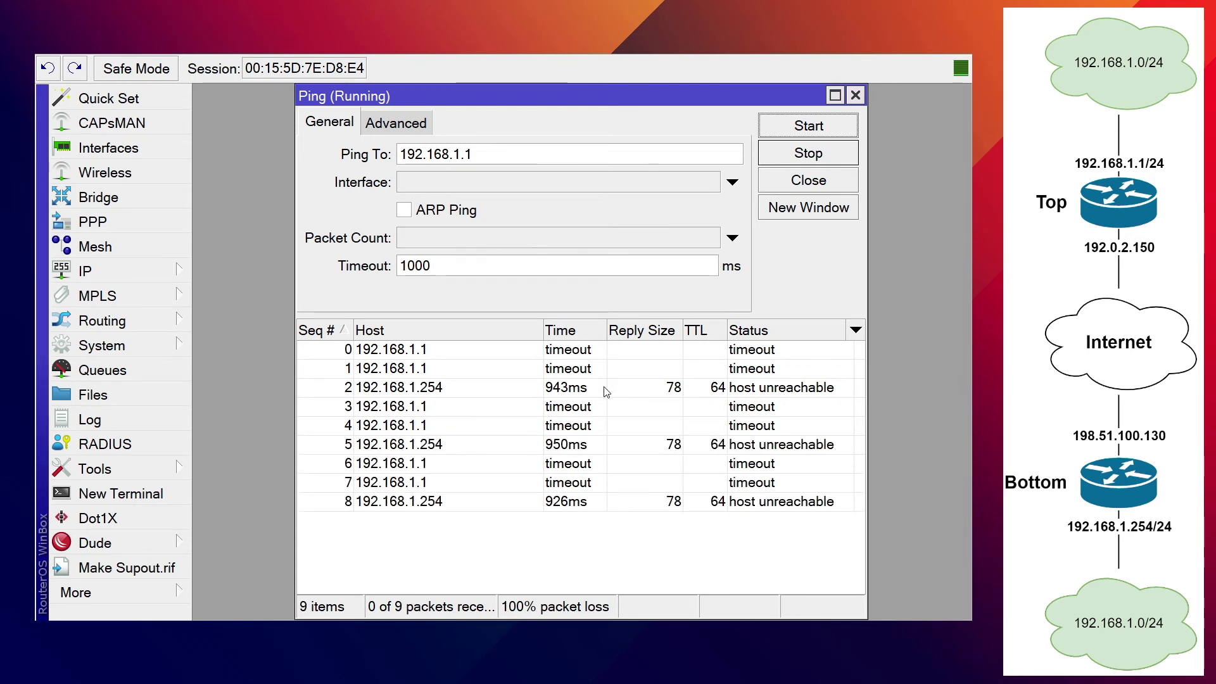
pyautogui.click(797, 158)
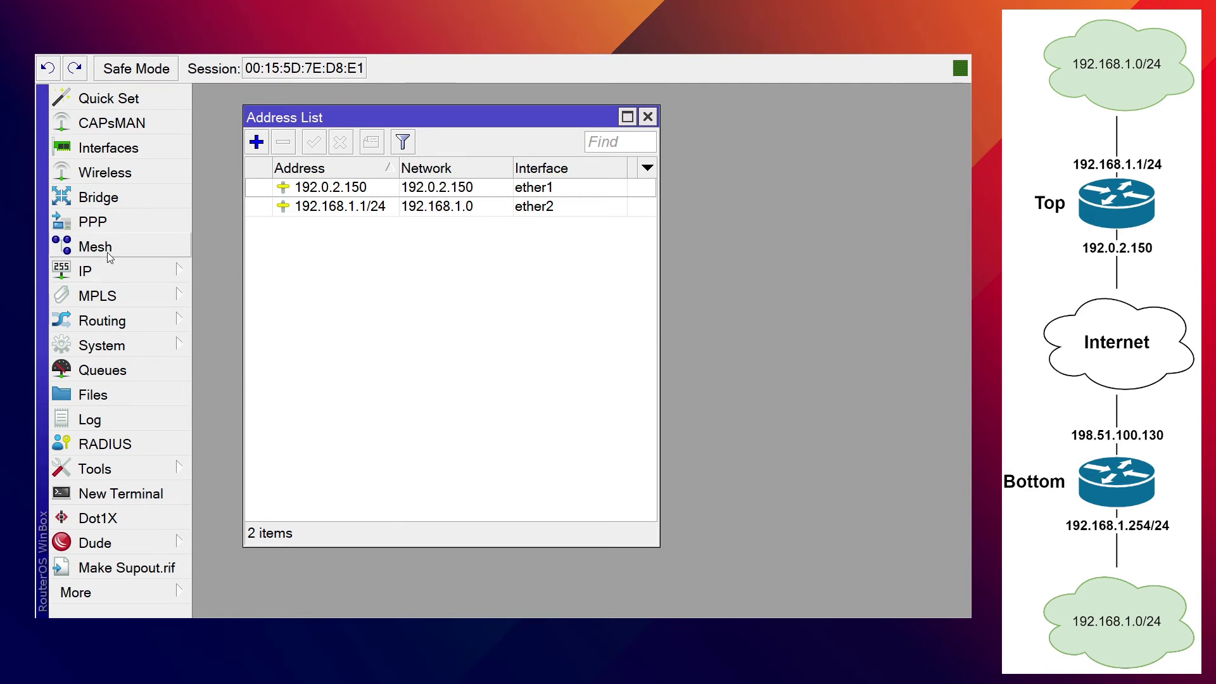
# Create a new bridge named 'EoIP LAN Bridge' on the Top router
pyautogui.click(101, 197)
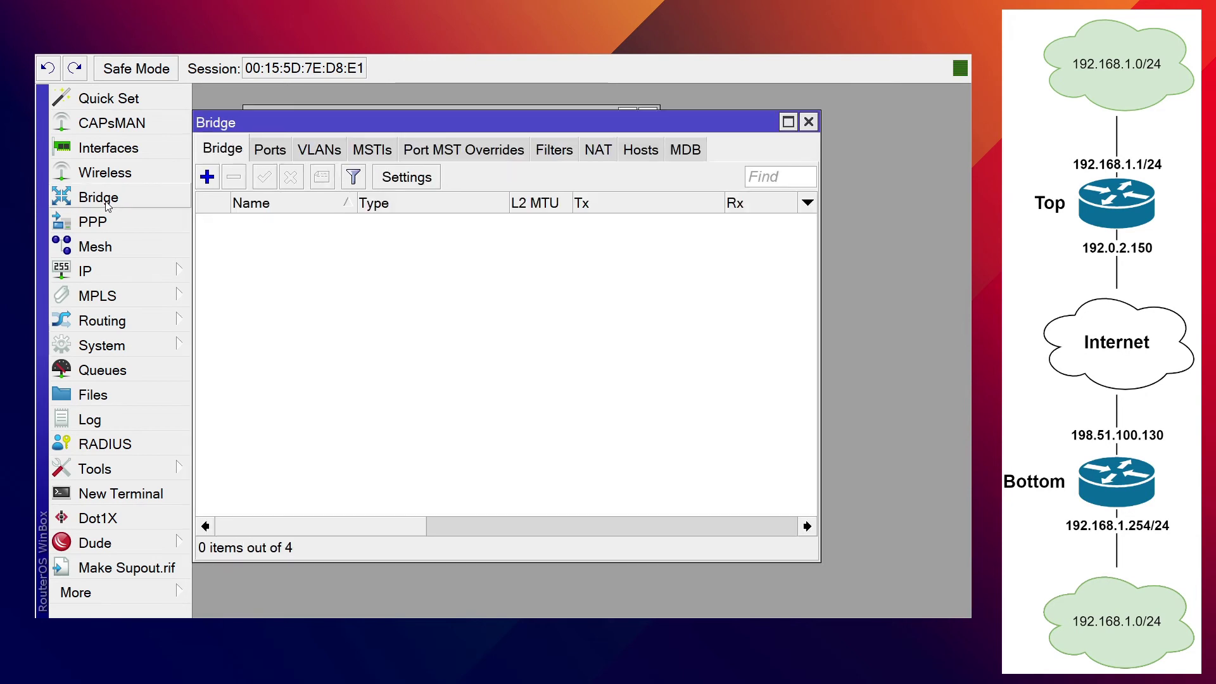
pyautogui.click(209, 183)
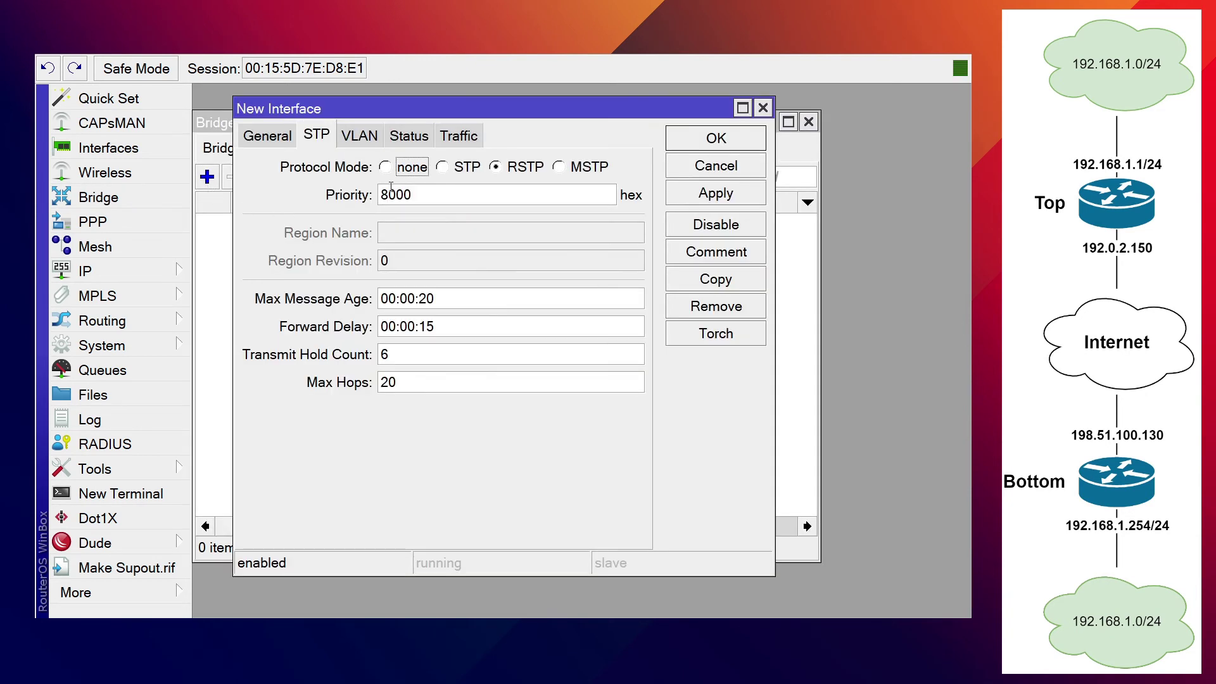
pyautogui.click(271, 135)
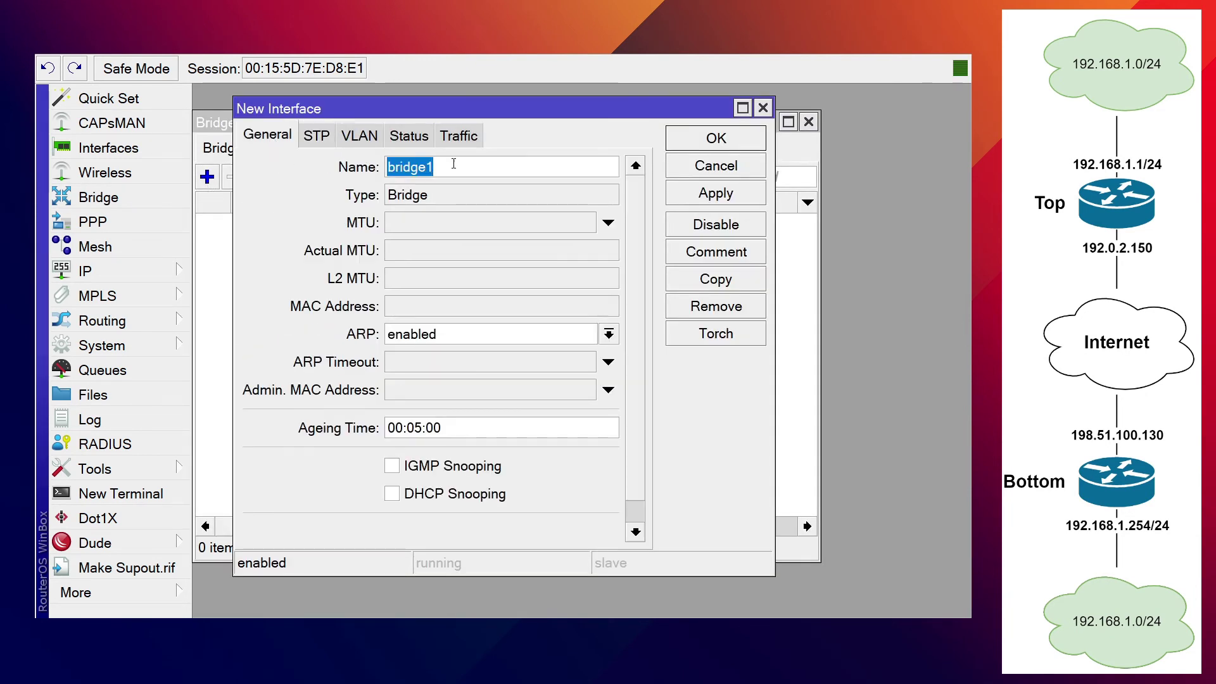
pyautogui.write('E')
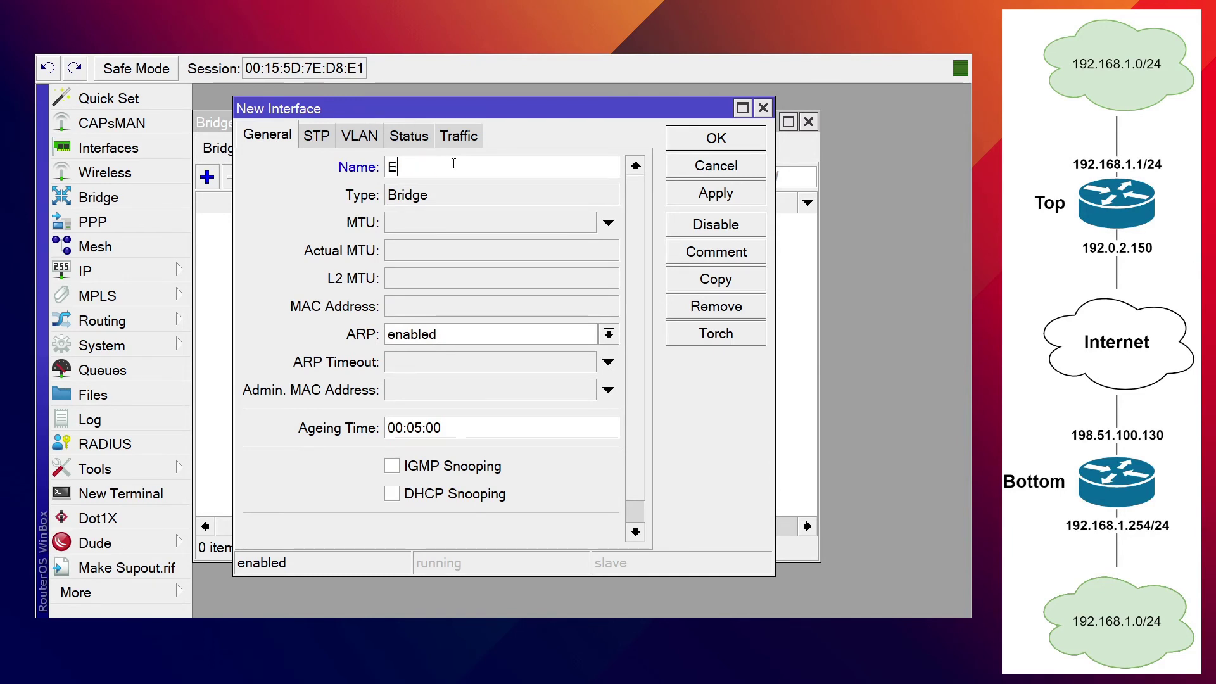
pyautogui.write('oIP LAN Bridge')
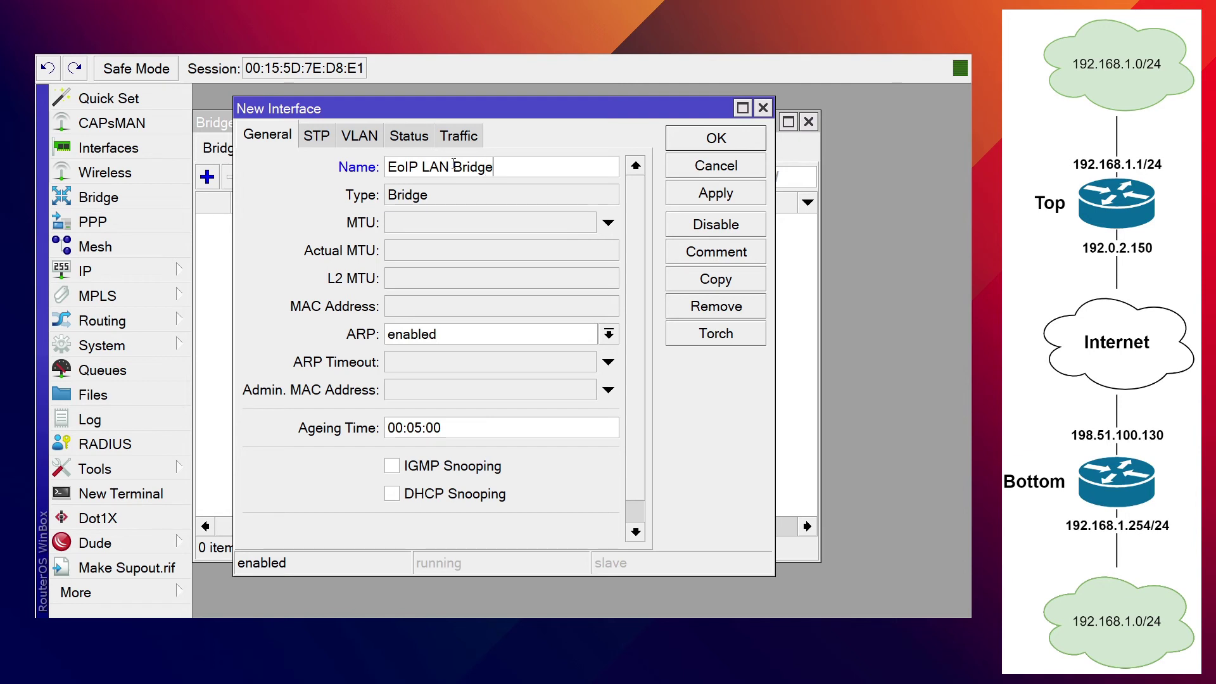
pyautogui.click(707, 145)
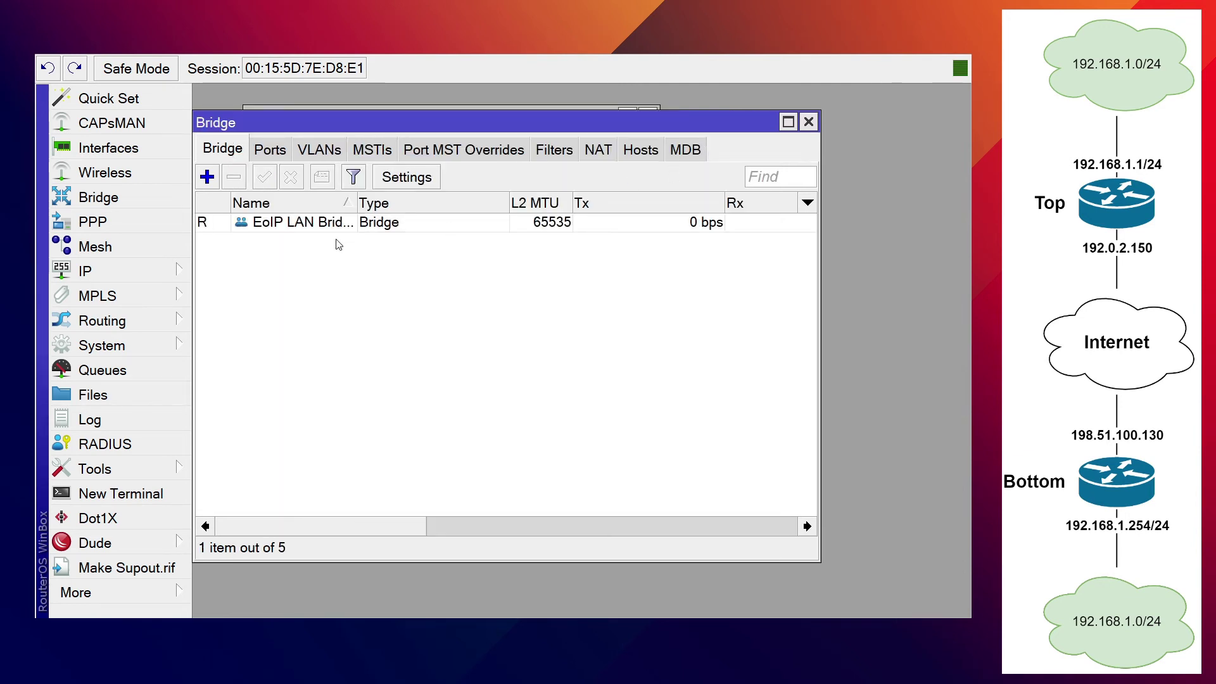
# In Bridge Ports, attach tunnel 192.168.1.0/24 and then ether2 to EoIP LAN Bridge
pyautogui.click(270, 152)
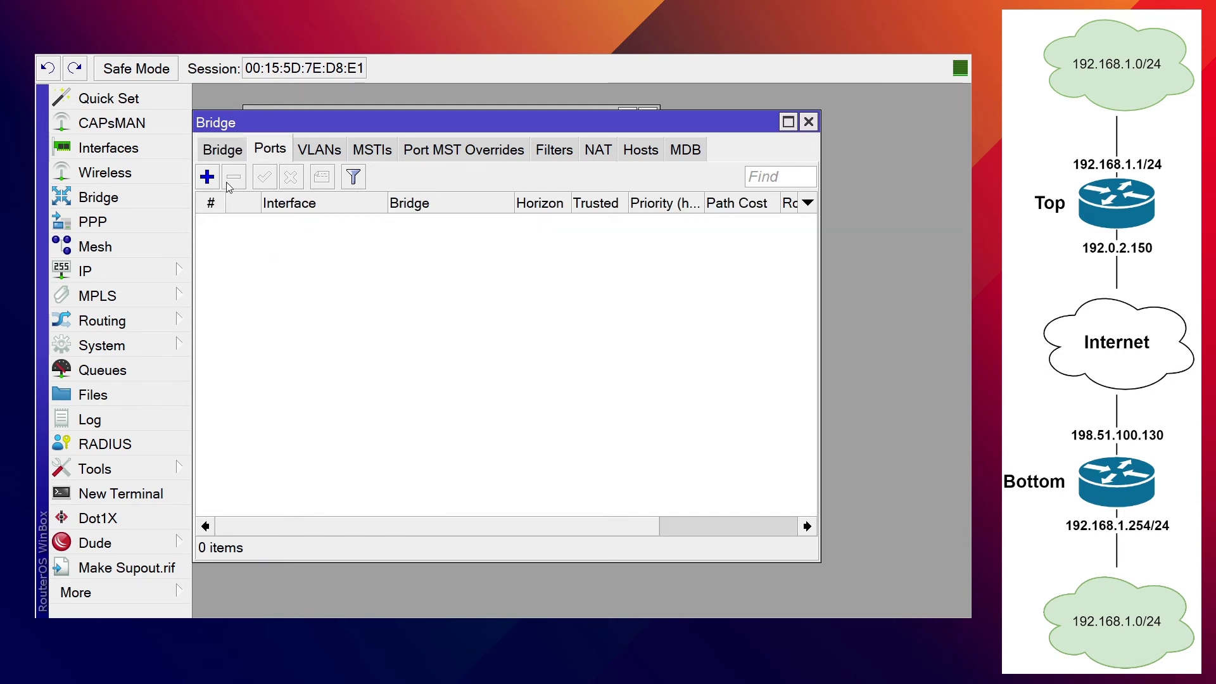
pyautogui.click(207, 177)
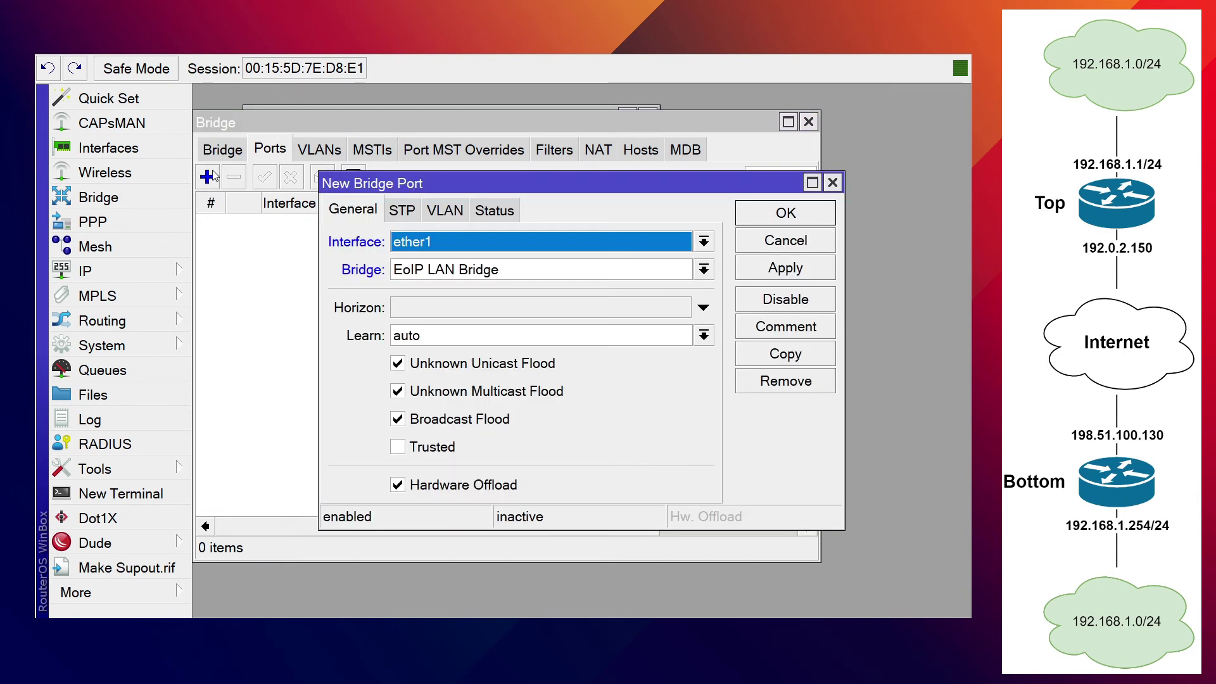
pyautogui.click(439, 244)
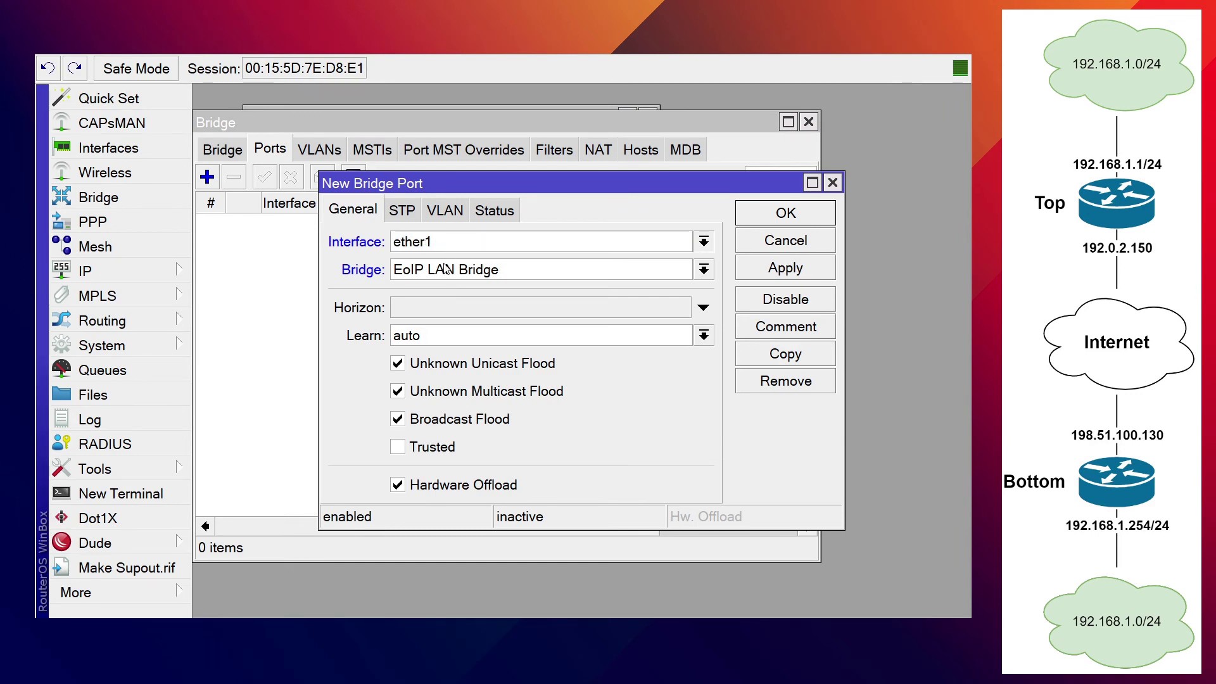
pyautogui.press('Up')
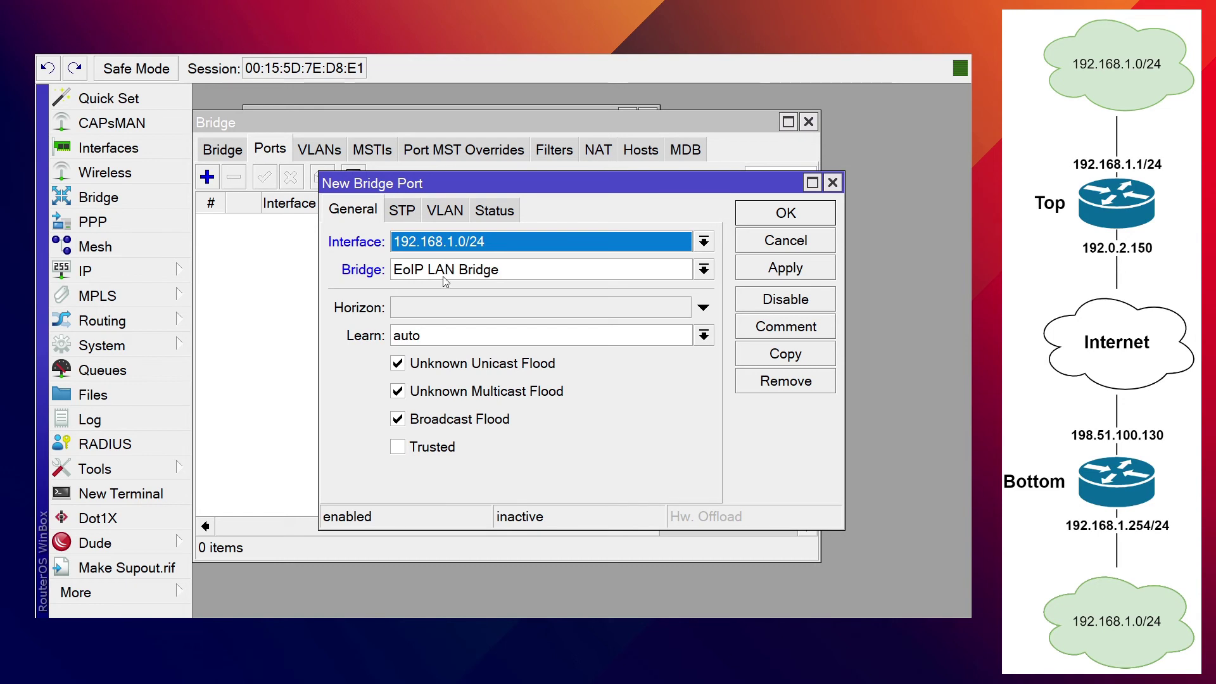
pyautogui.click(781, 216)
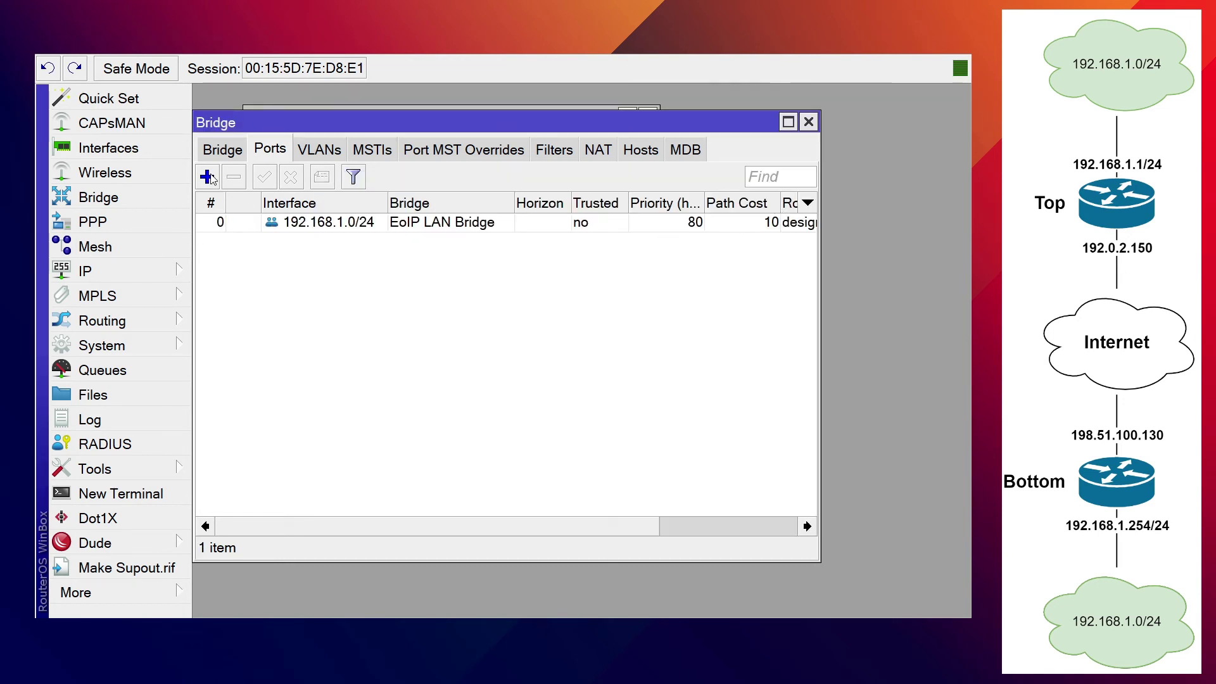
pyautogui.click(207, 176)
pyautogui.click(448, 248)
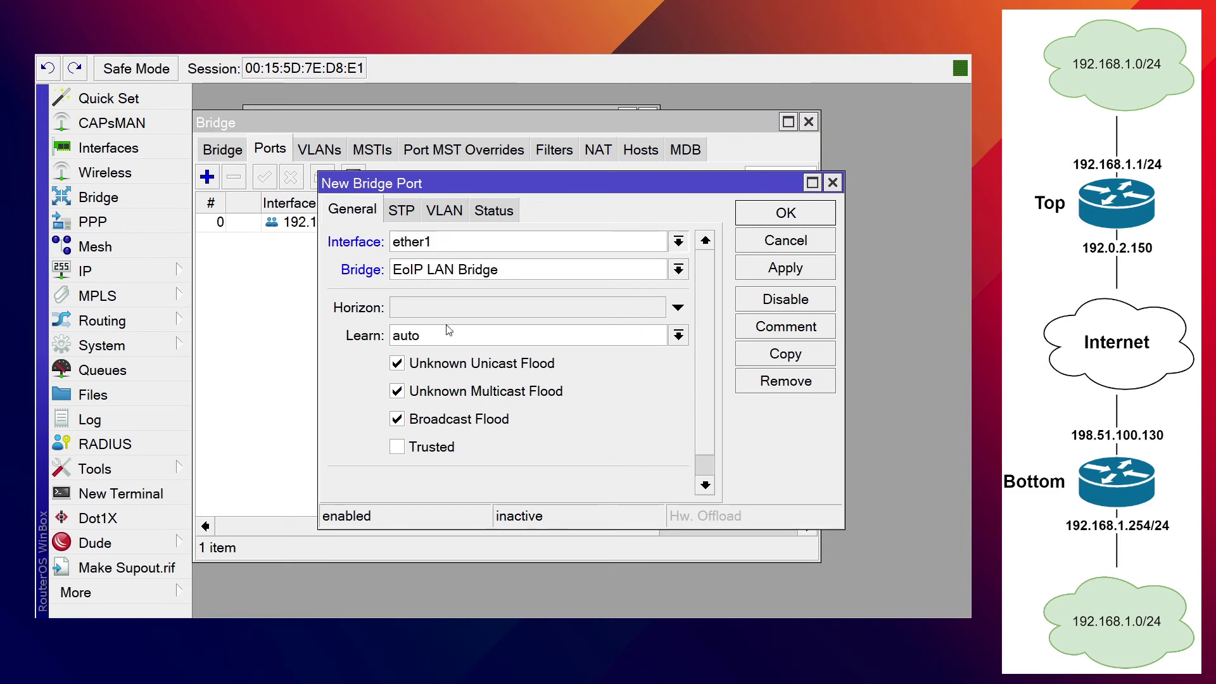
pyautogui.press('Down')
pyautogui.click(785, 215)
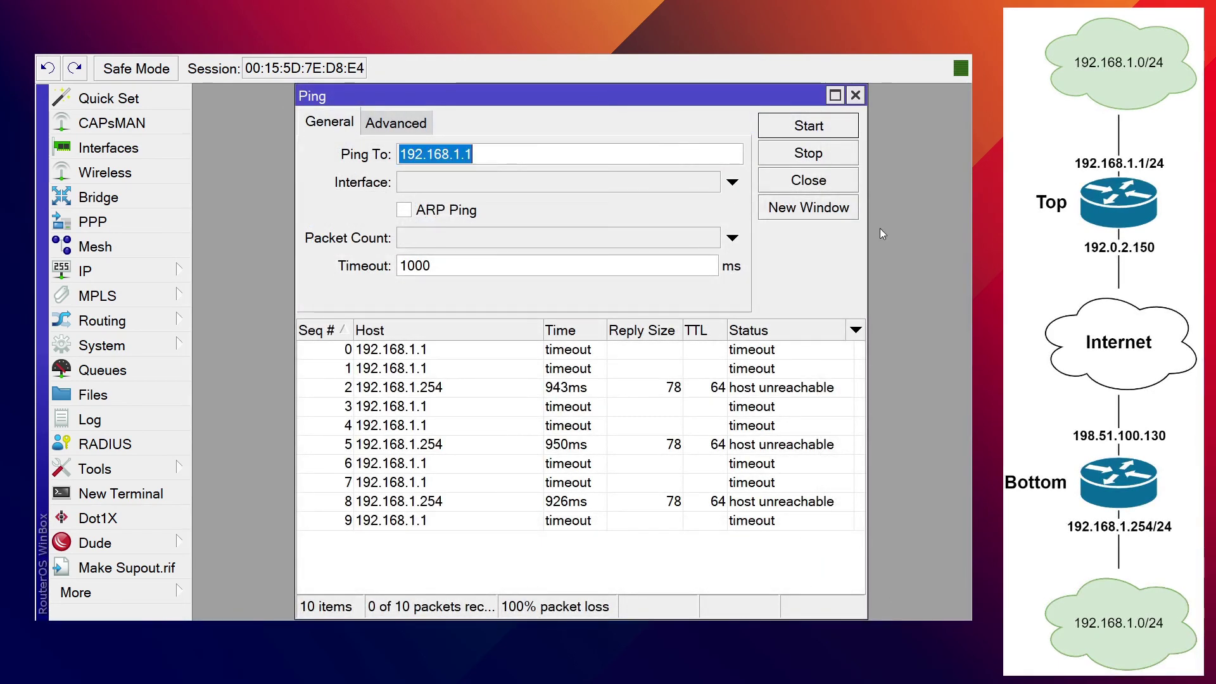
# Close Ping and Address List, then add a bridge named 'EoIP LAN Bridge' and show its ports
pyautogui.click(855, 95)
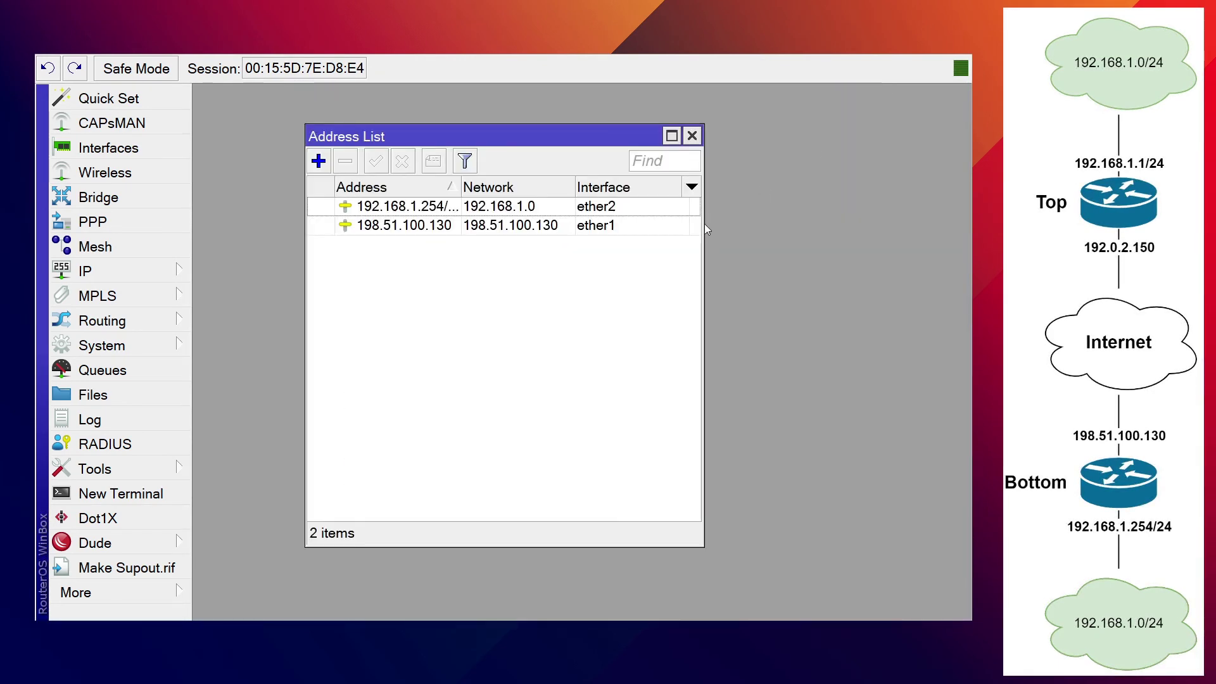
pyautogui.click(695, 135)
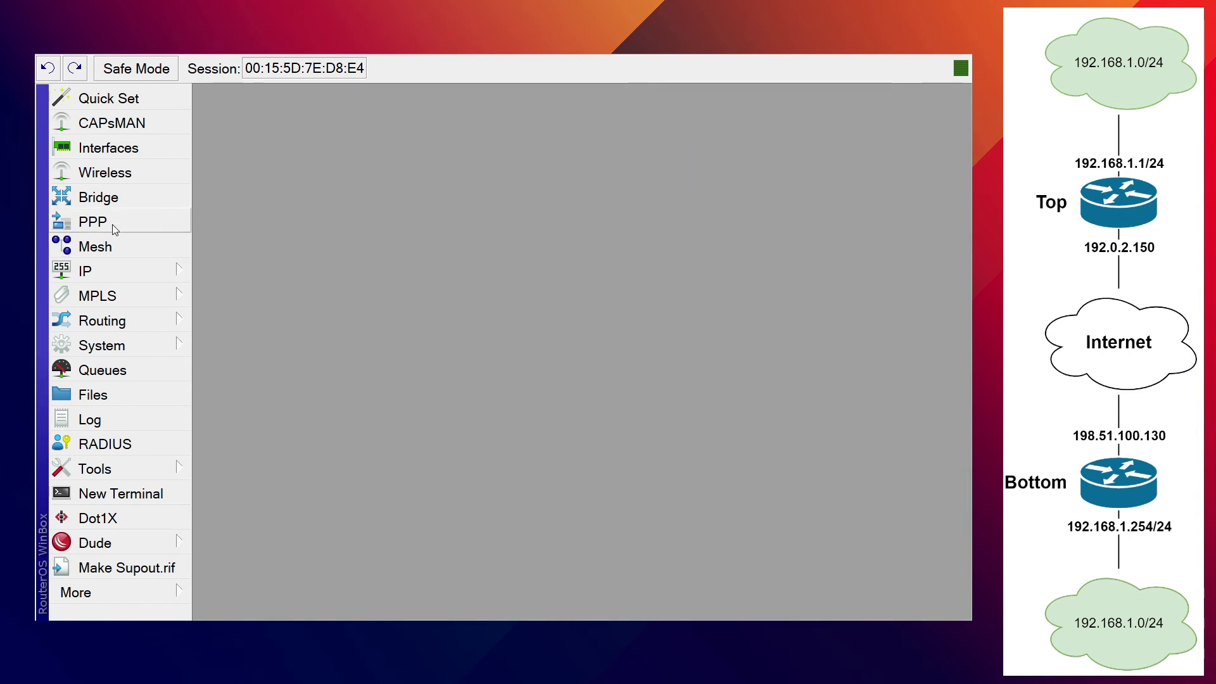
pyautogui.click(95, 196)
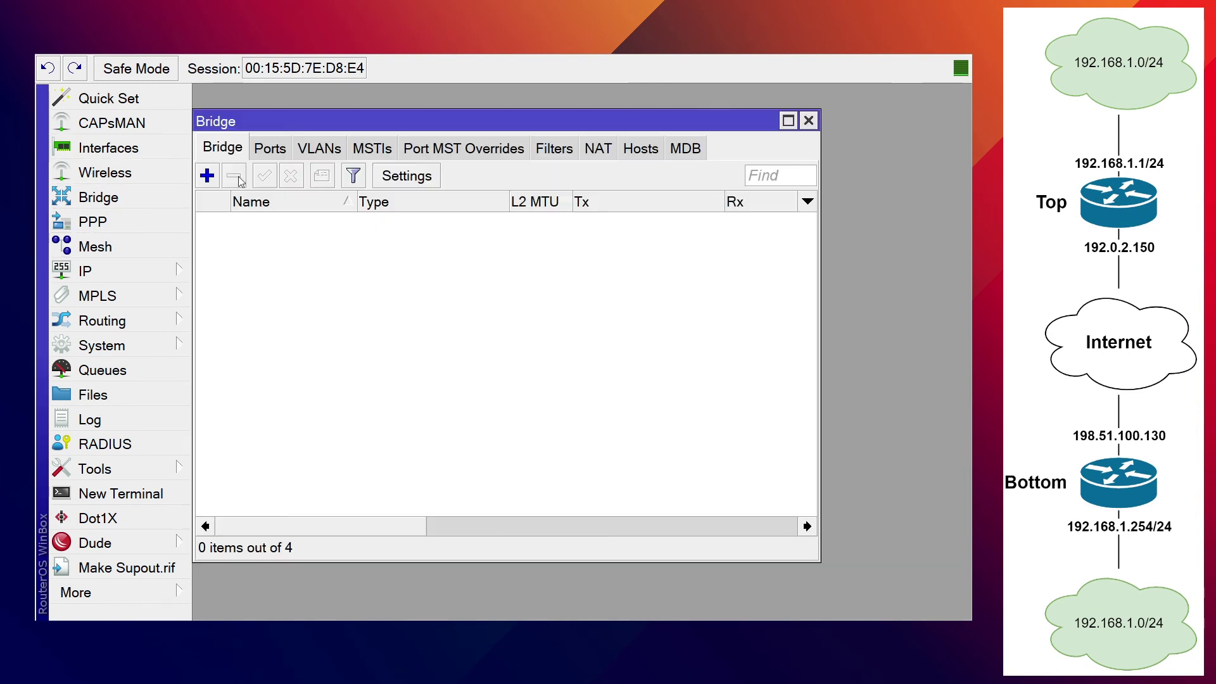
pyautogui.click(207, 175)
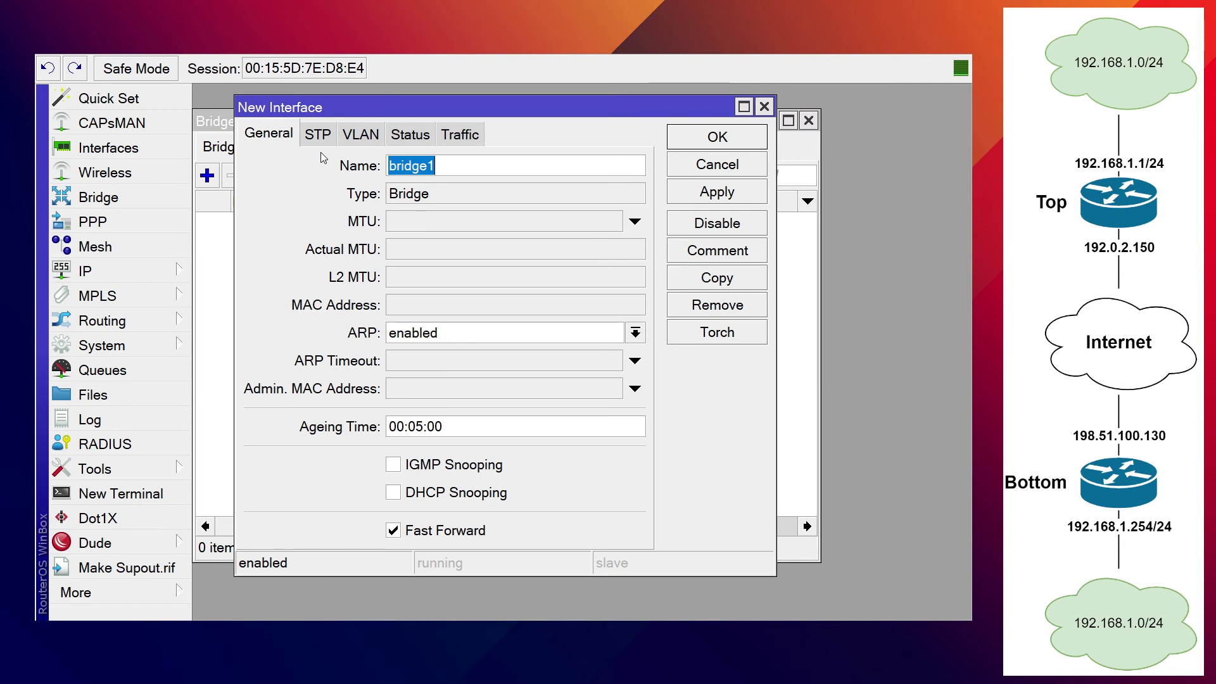
pyautogui.write('EoIP LAN Bridge')
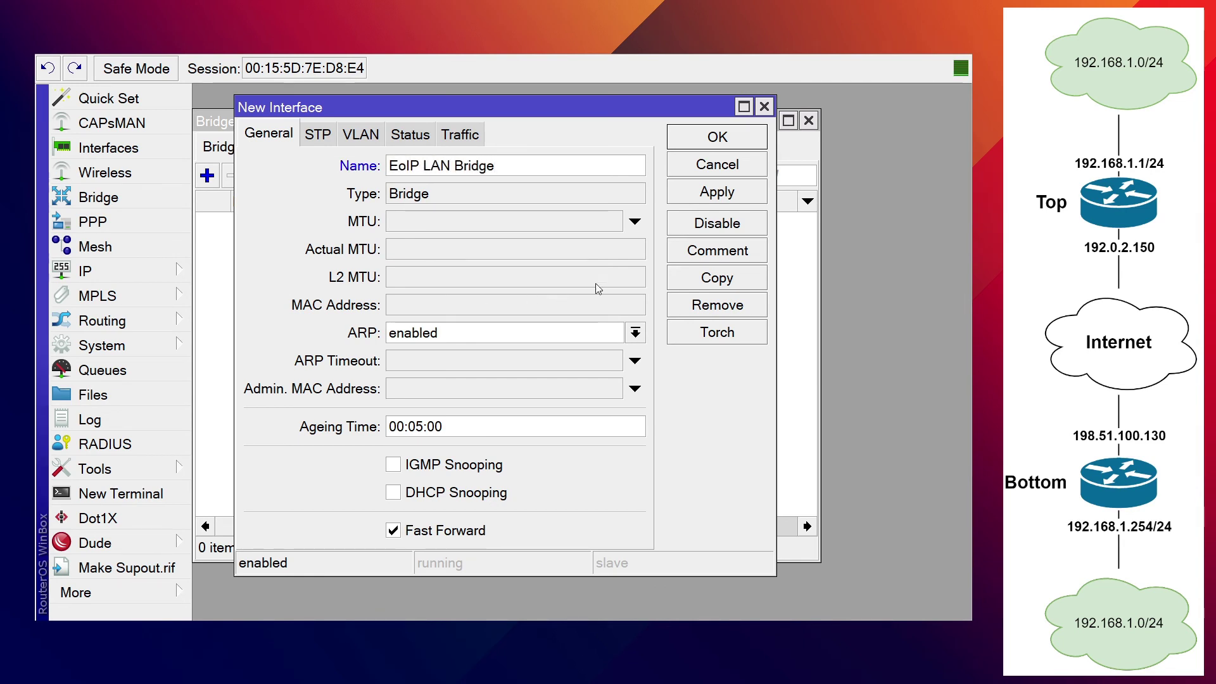
pyautogui.click(330, 136)
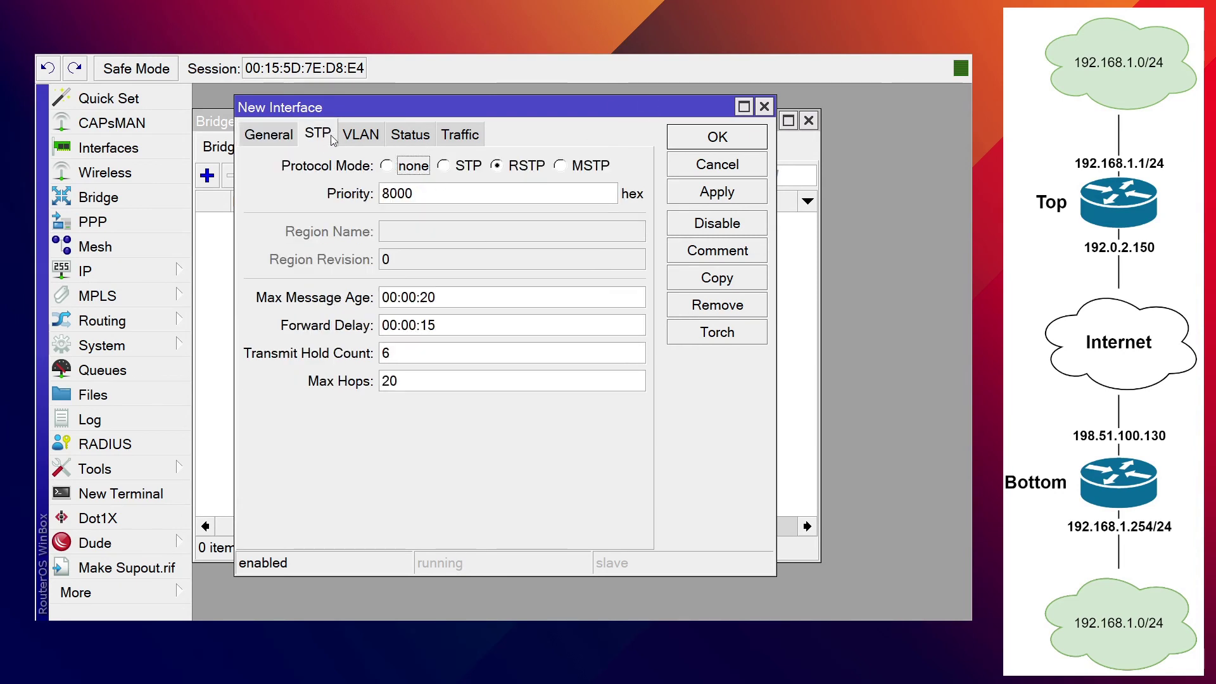
pyautogui.click(731, 138)
pyautogui.click(270, 148)
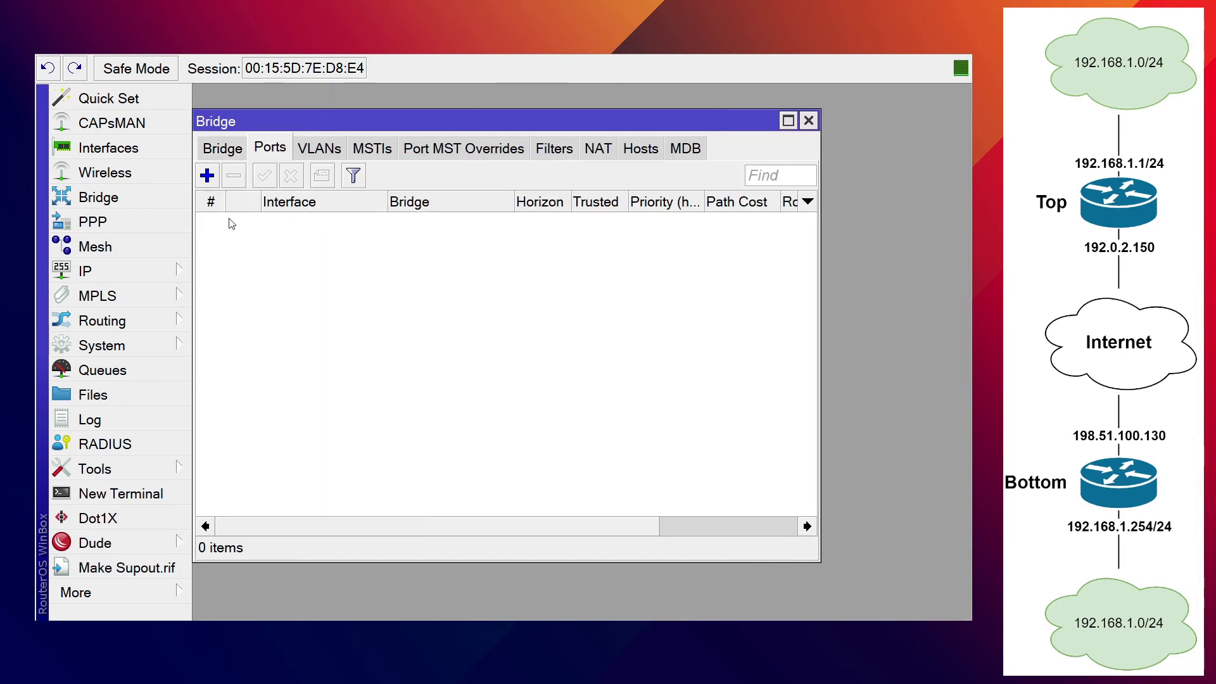
# Add the 192.168.1.0/24 tunnel and ether2 as ports of EoIP LAN Bridge, then close Bridge
pyautogui.click(207, 177)
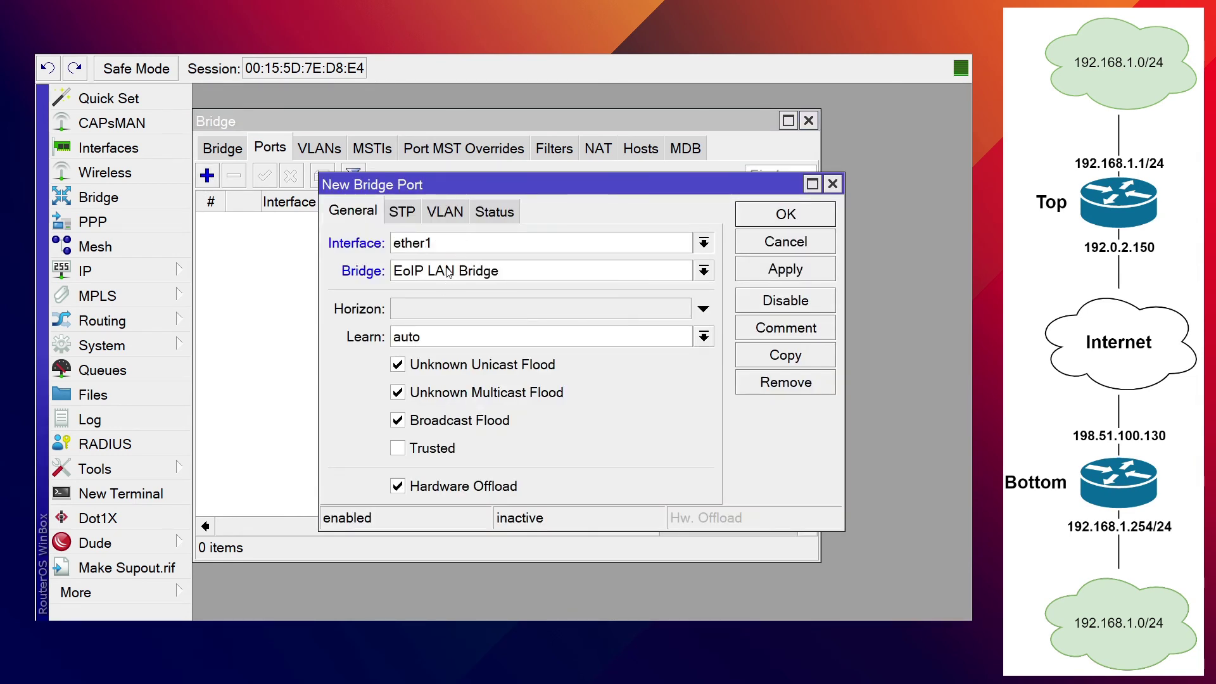
pyautogui.press('Down')
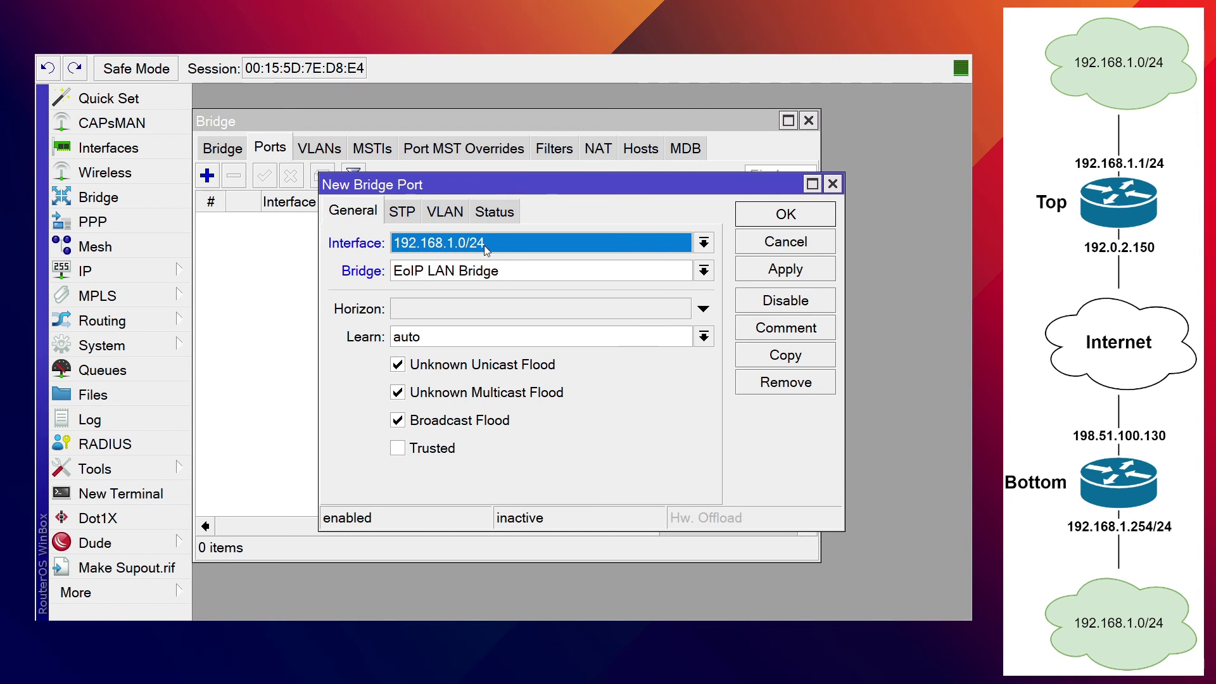
pyautogui.click(801, 213)
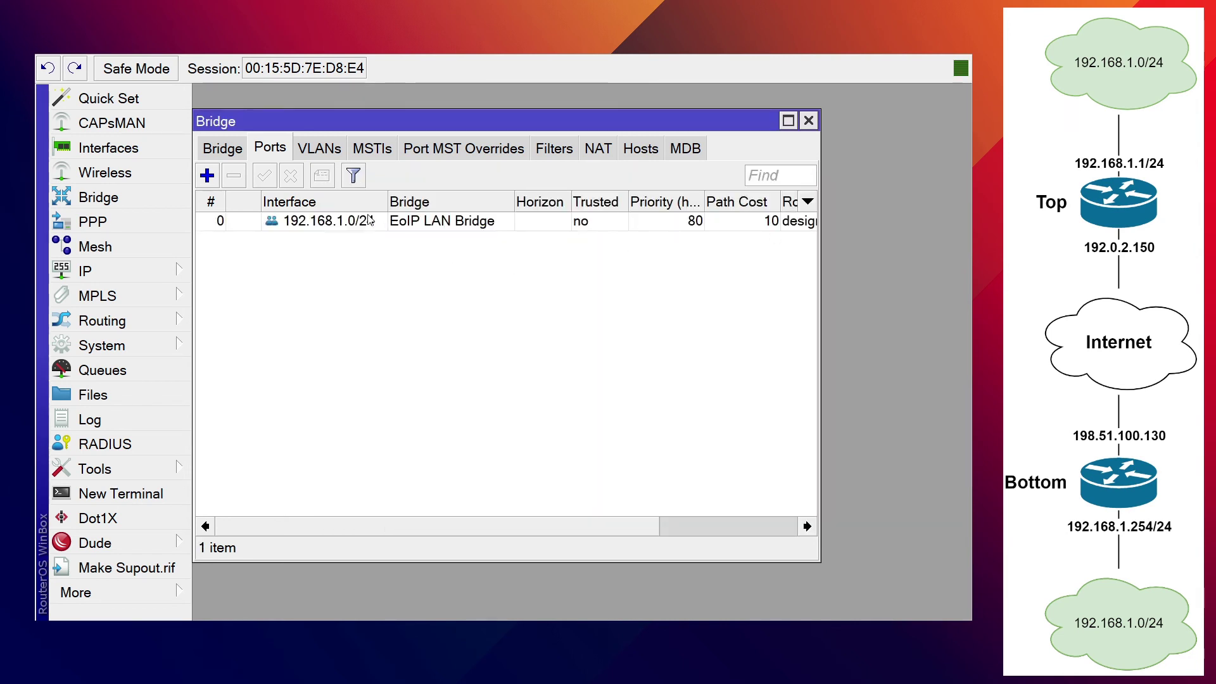
pyautogui.click(207, 176)
pyautogui.click(442, 249)
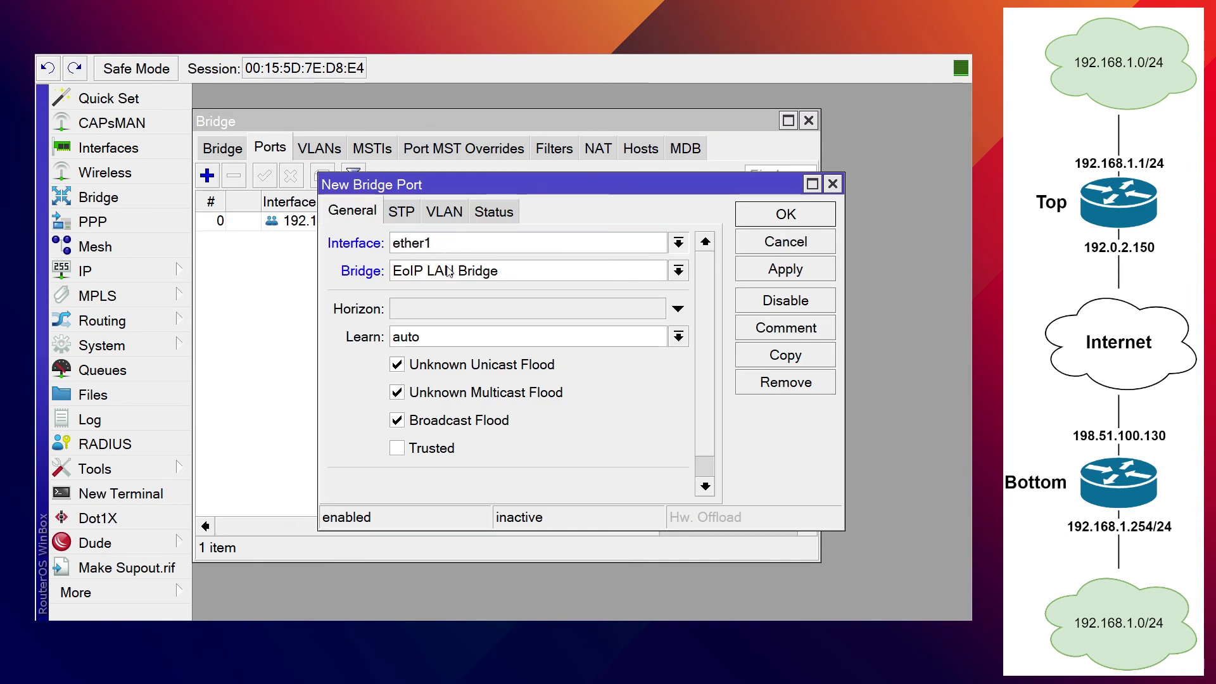
pyautogui.press('Down')
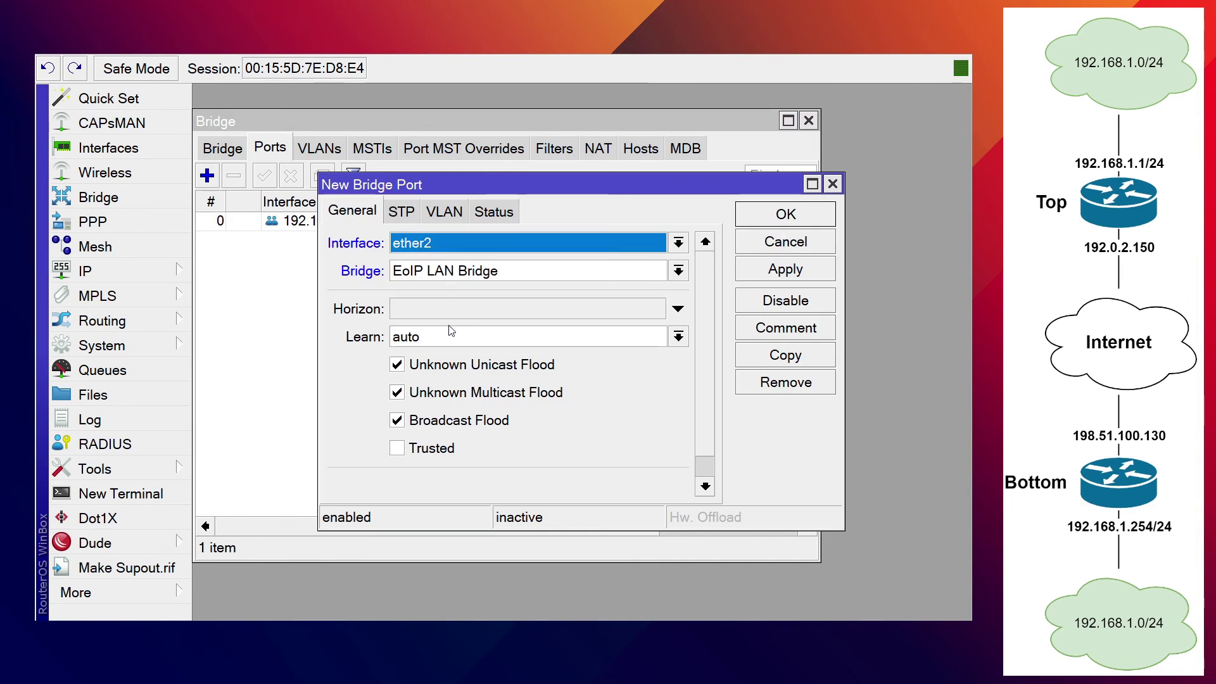
pyautogui.click(772, 214)
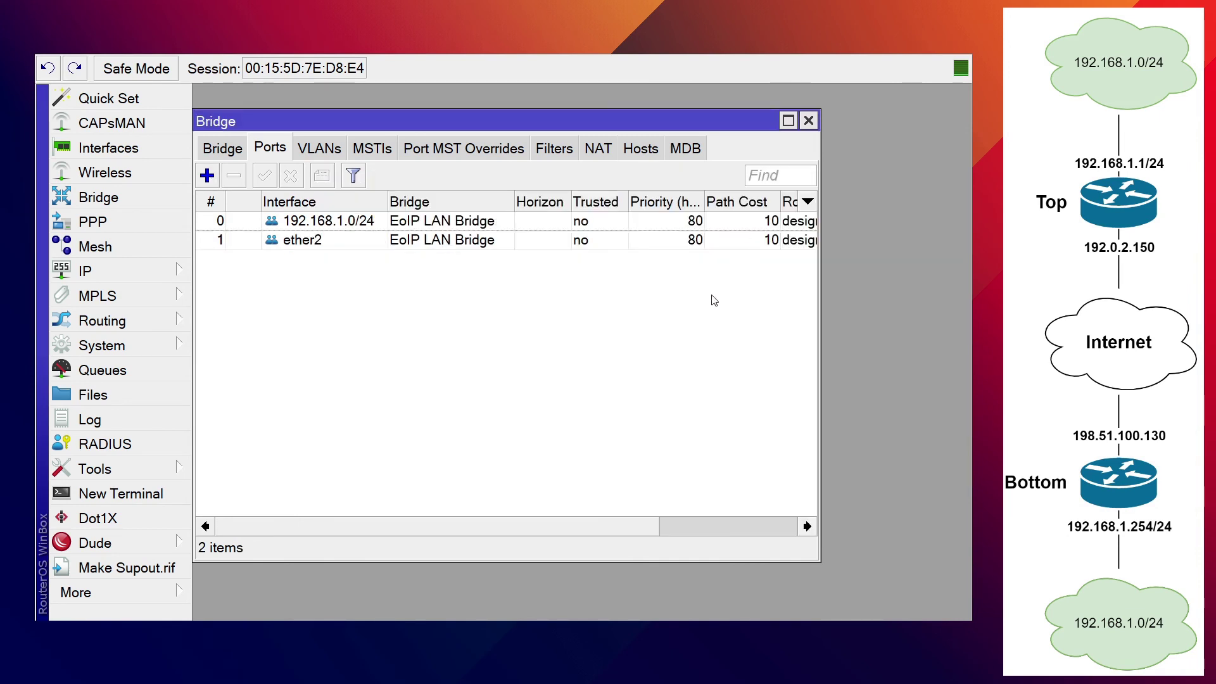
pyautogui.click(808, 120)
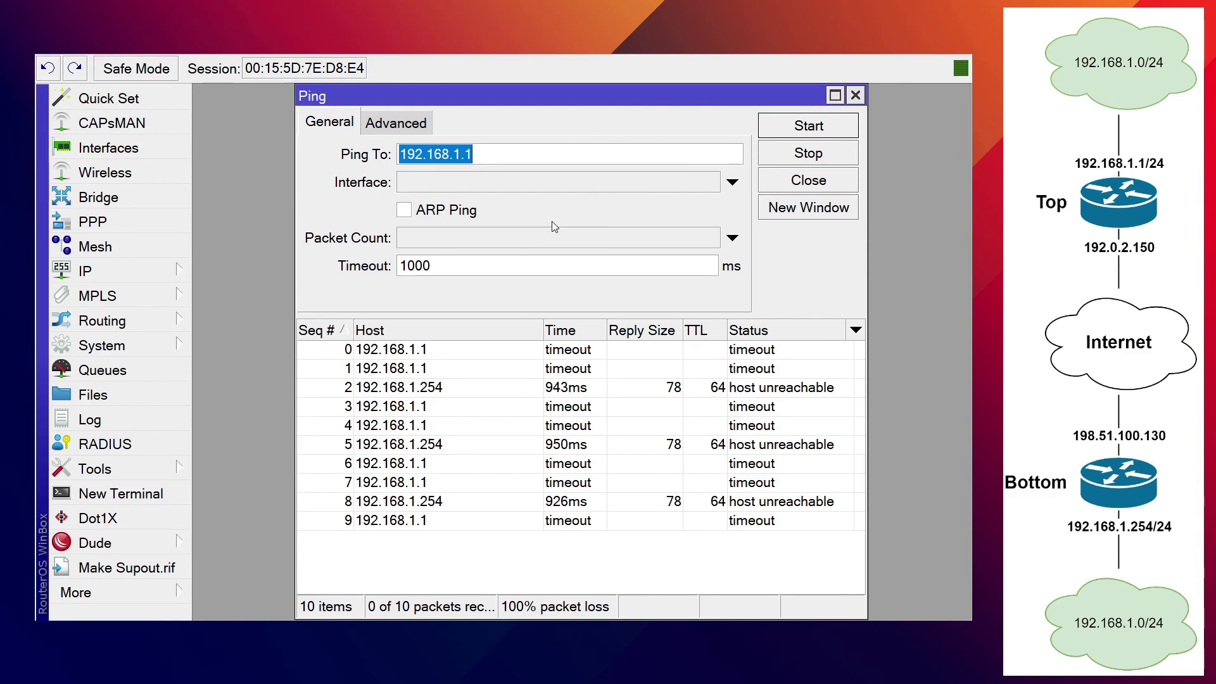
# Ping 192.168.1.1 until it shows 12 of 12 replies with 0% loss, then stop and close Ping
pyautogui.click(779, 138)
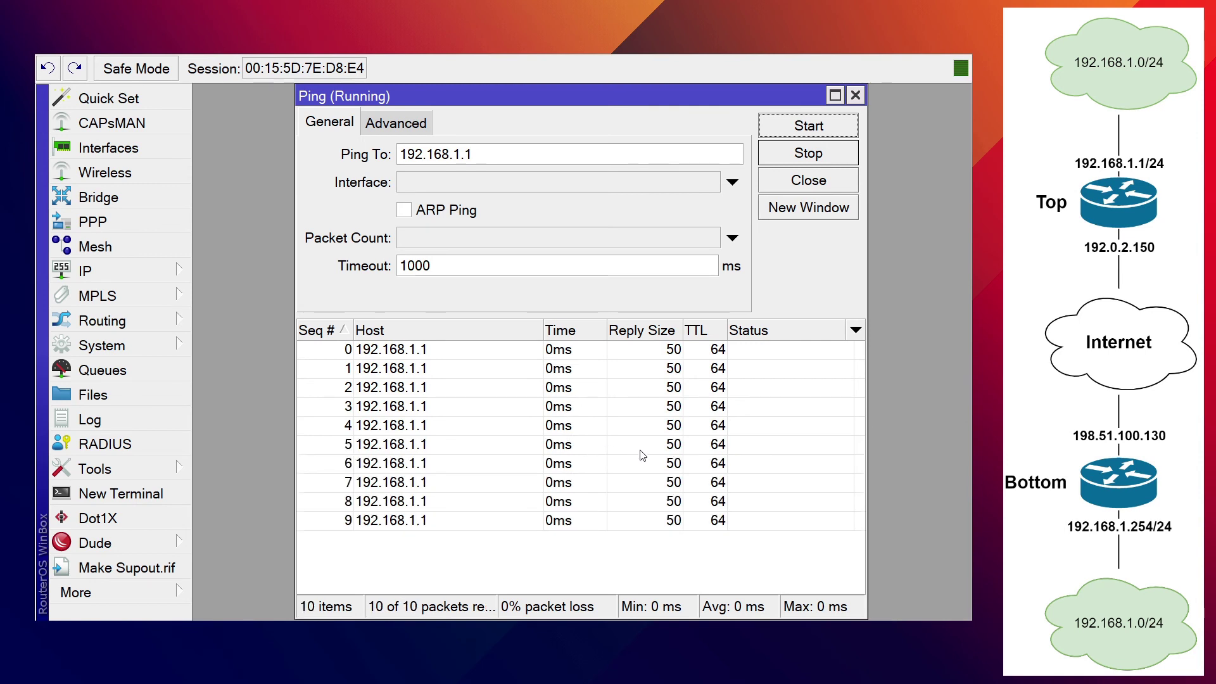
pyautogui.click(806, 155)
pyautogui.click(808, 183)
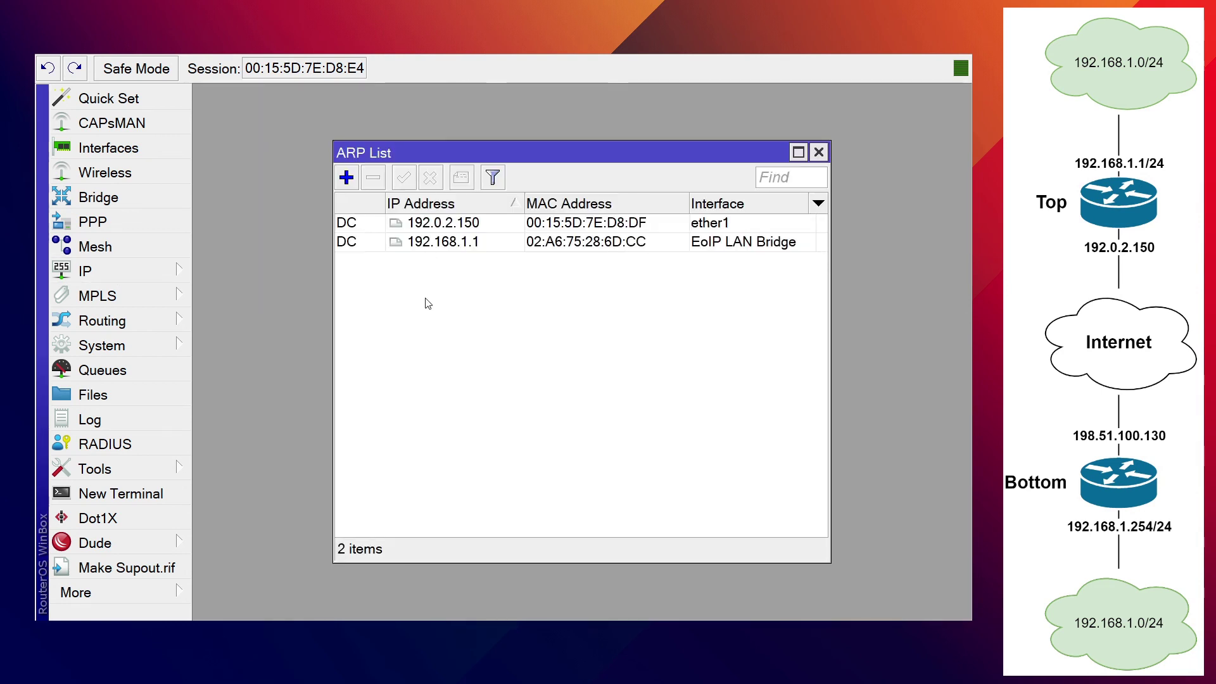
pyautogui.click(426, 246)
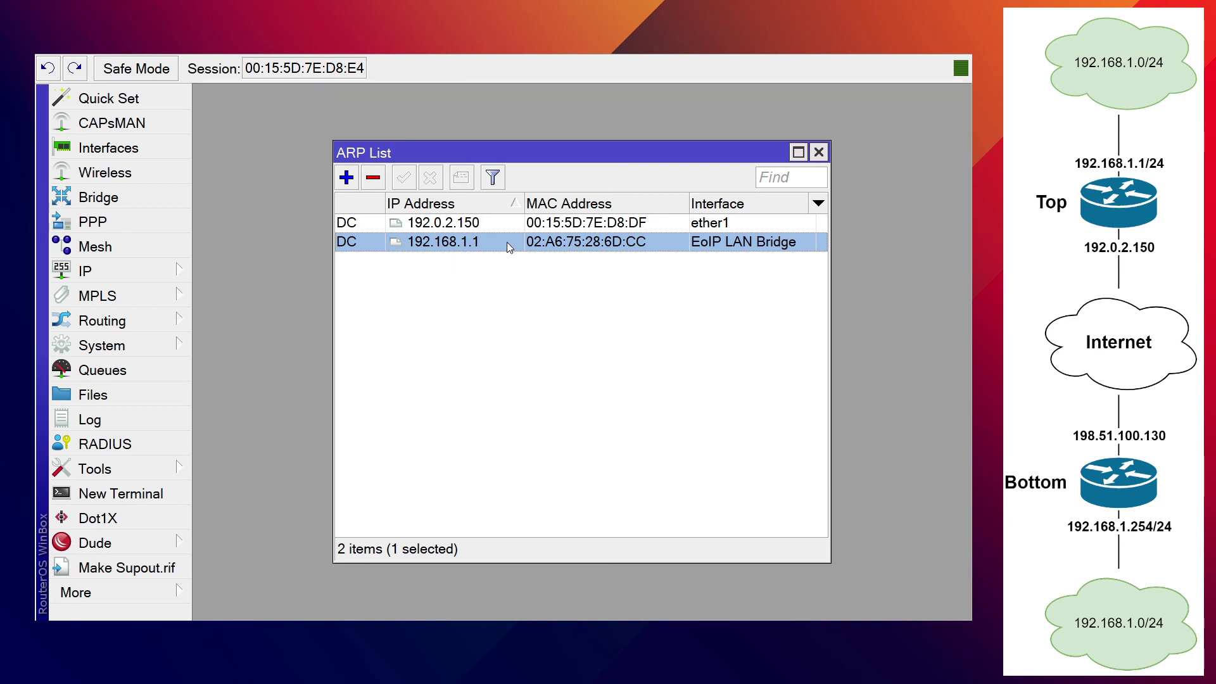
pyautogui.click(818, 152)
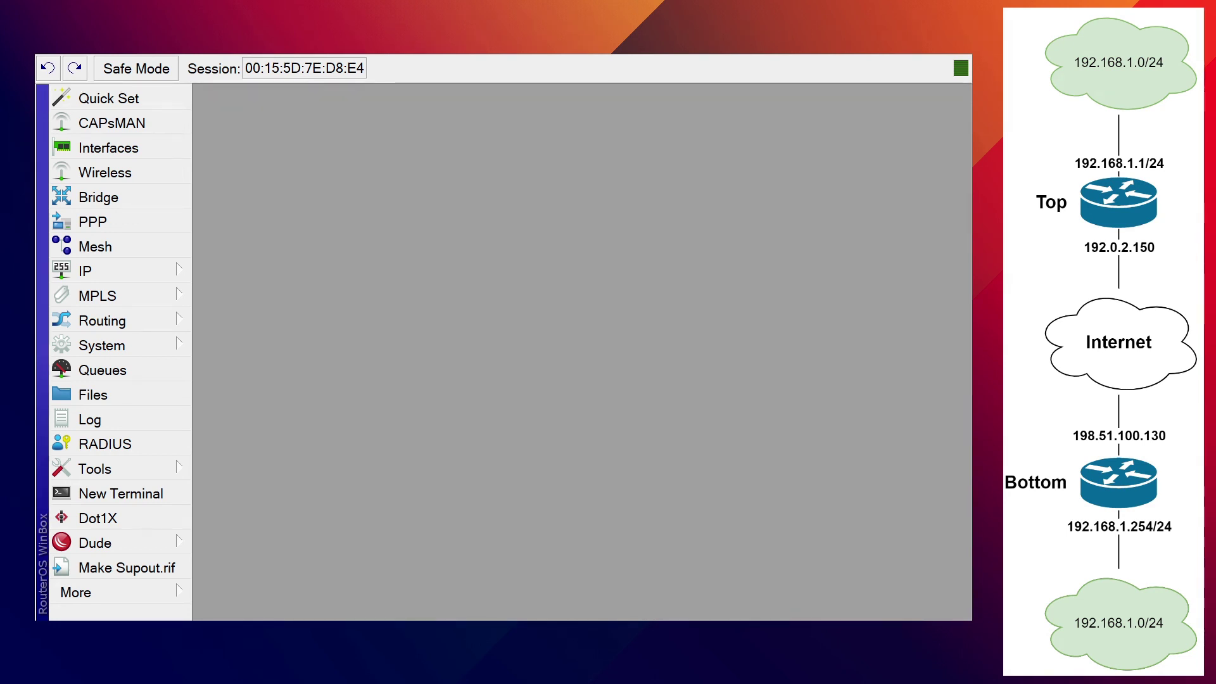